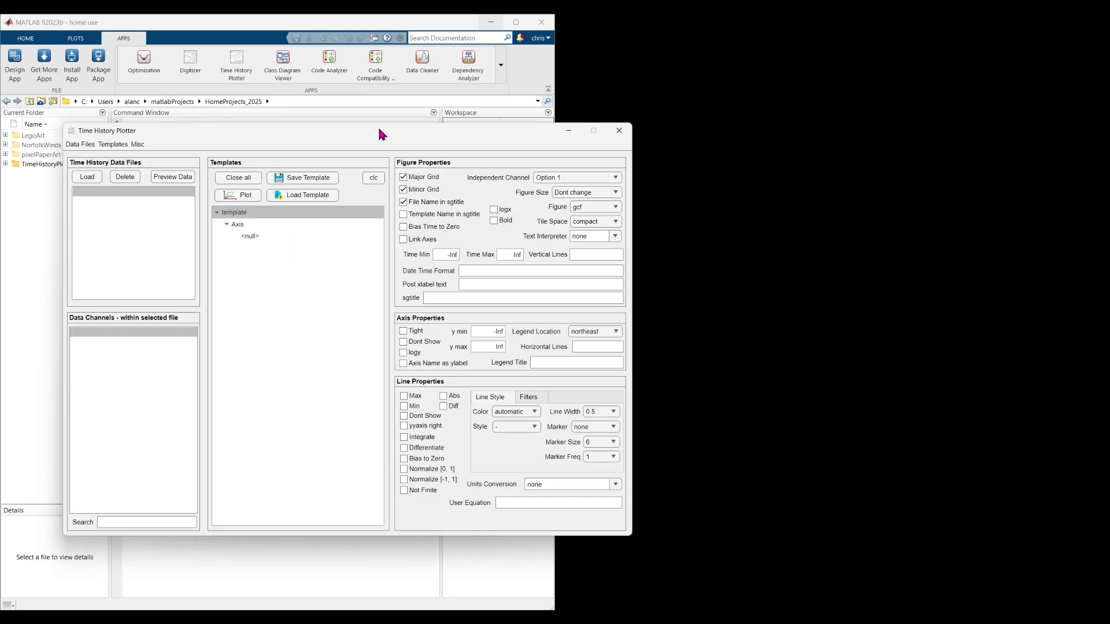
- Load the demo data files into the Time History Plotter
{"action": "left_click_drag", "start_coordinate": [281, 135], "coordinate": [336, 134]}
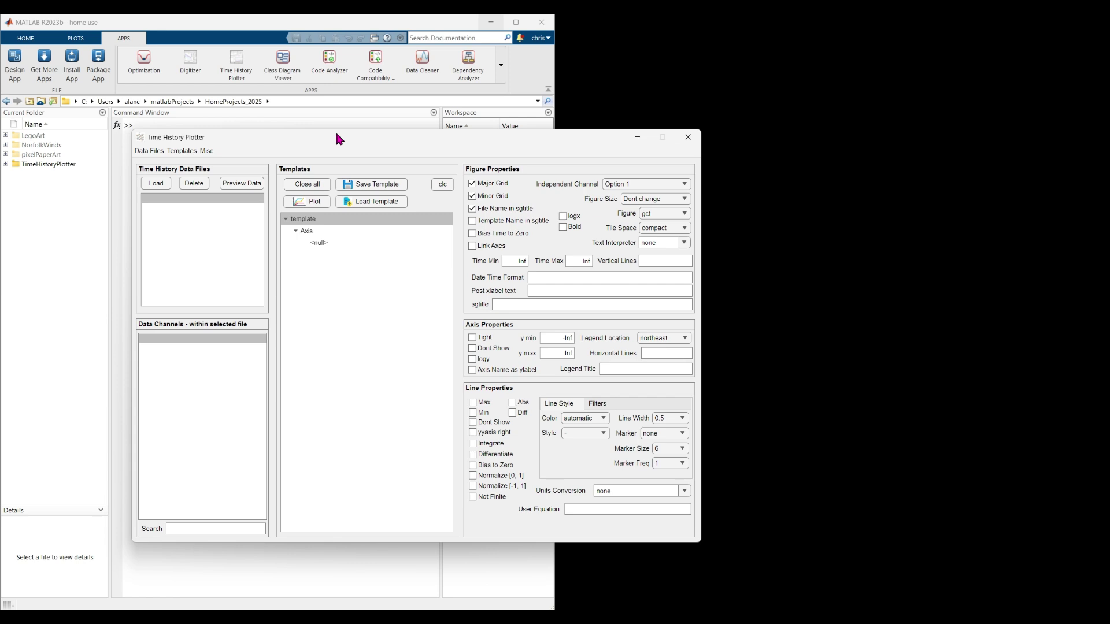
{"action": "left_click", "coordinate": [311, 219]}
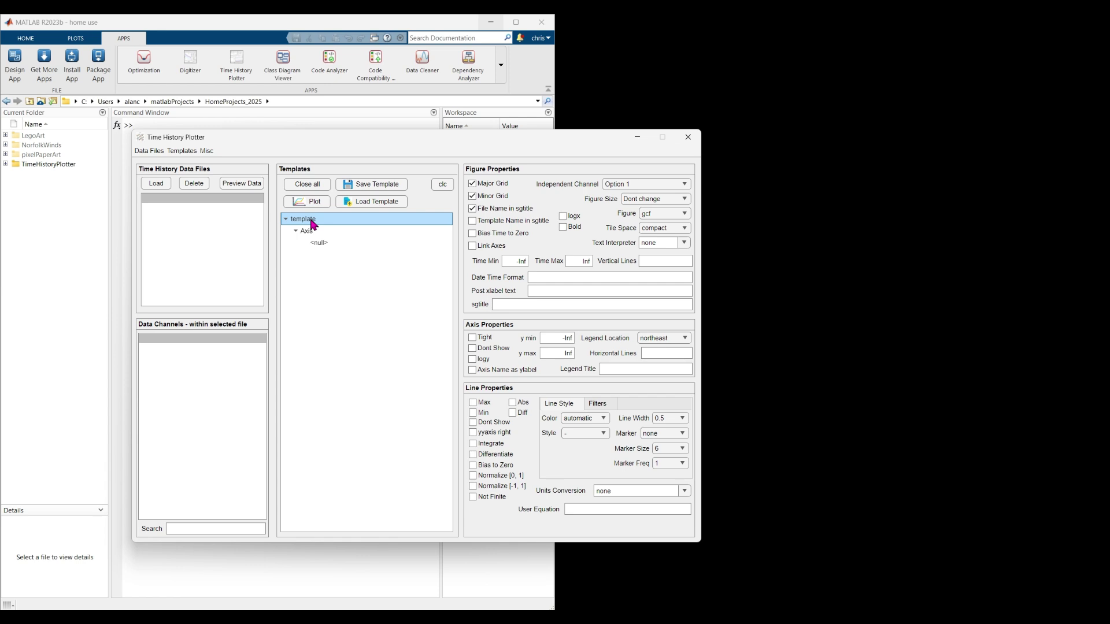
{"action": "left_click", "coordinate": [154, 151]}
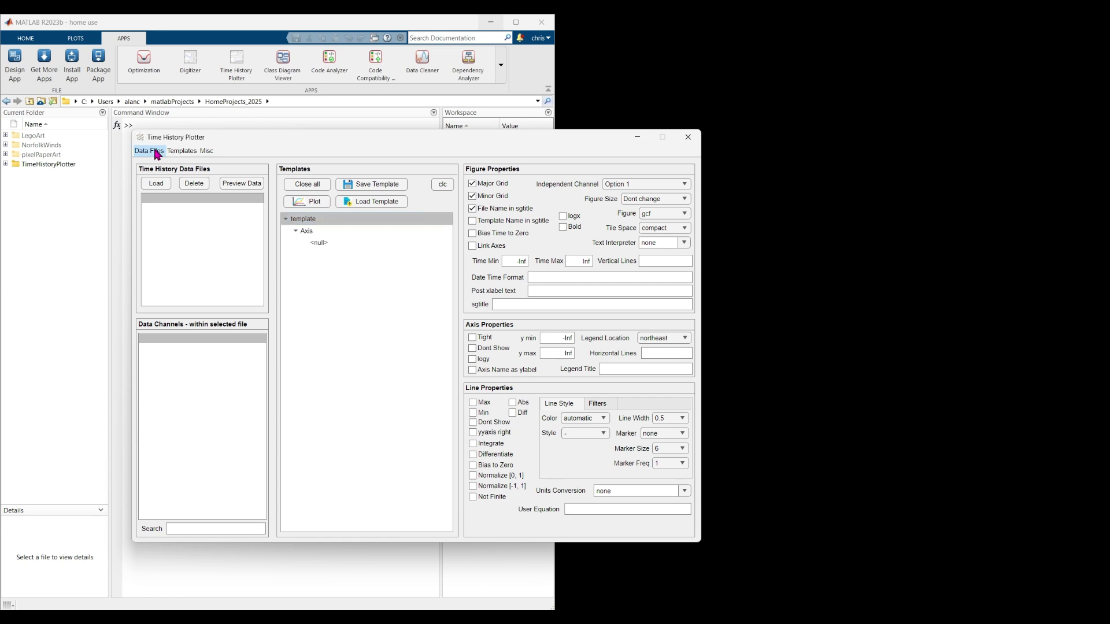
{"action": "left_click", "coordinate": [163, 181]}
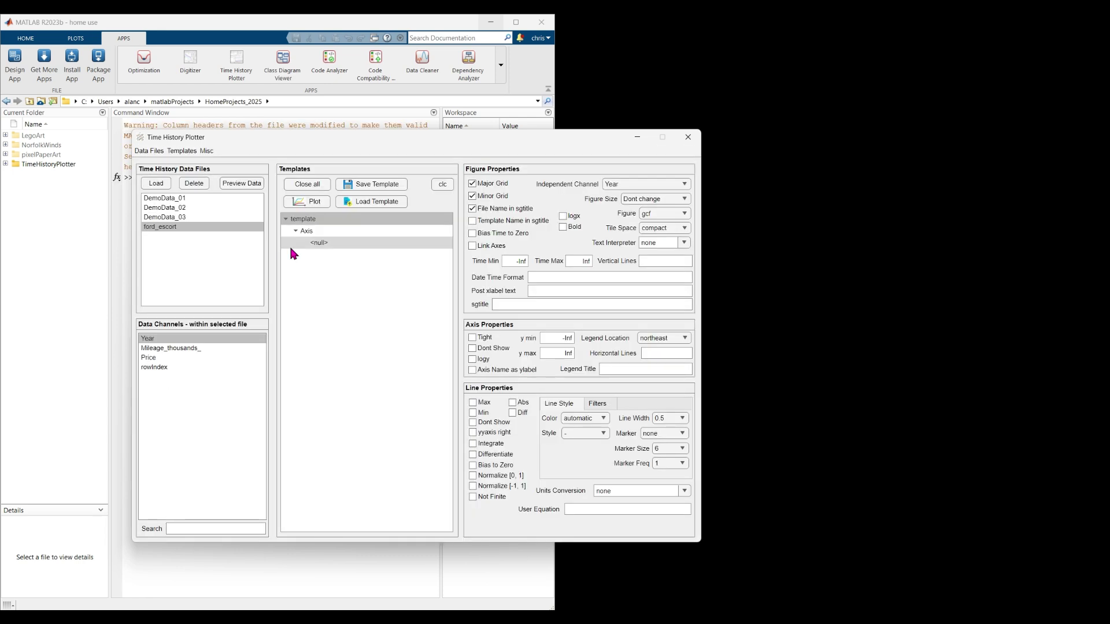
- Add channels C_1 through C_4 of DemoData_02 to a new template with one channel per axis
{"action": "left_click", "coordinate": [193, 226]}
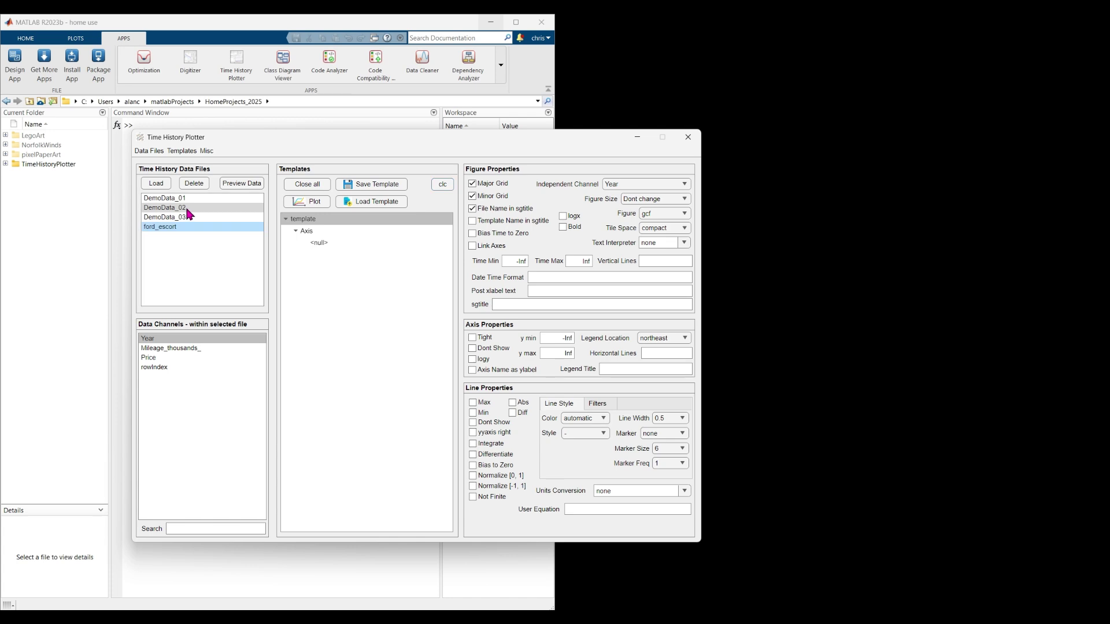
{"action": "left_click", "coordinate": [186, 209]}
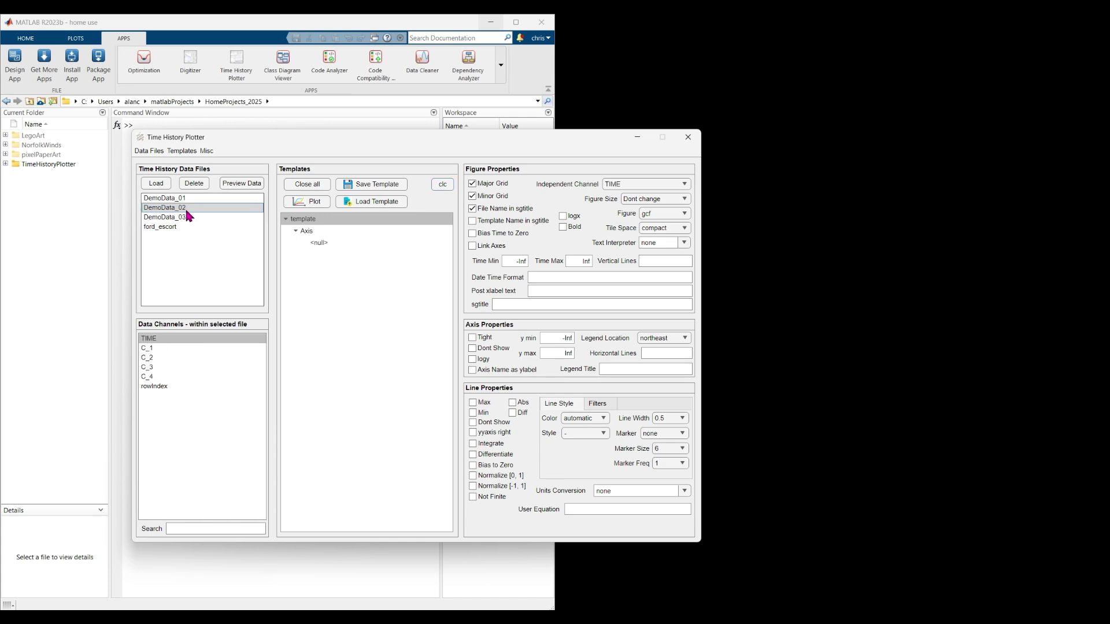
{"action": "left_click", "coordinate": [170, 385]}
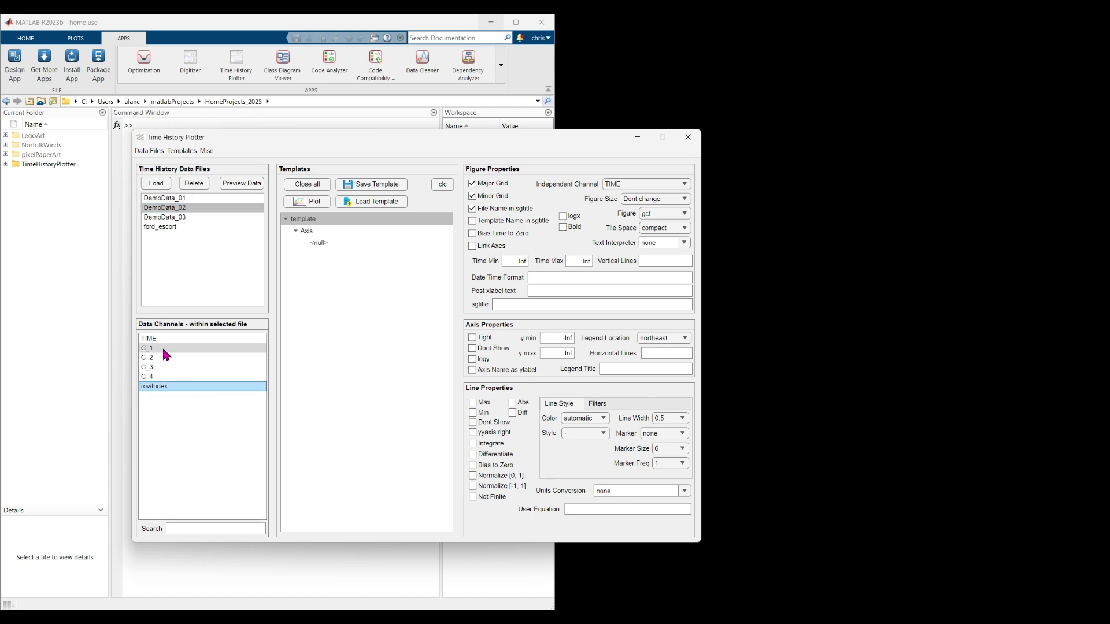
{"action": "left_click", "coordinate": [164, 350]}
{"action": "left_click", "coordinate": [158, 367], "text": "shift"}
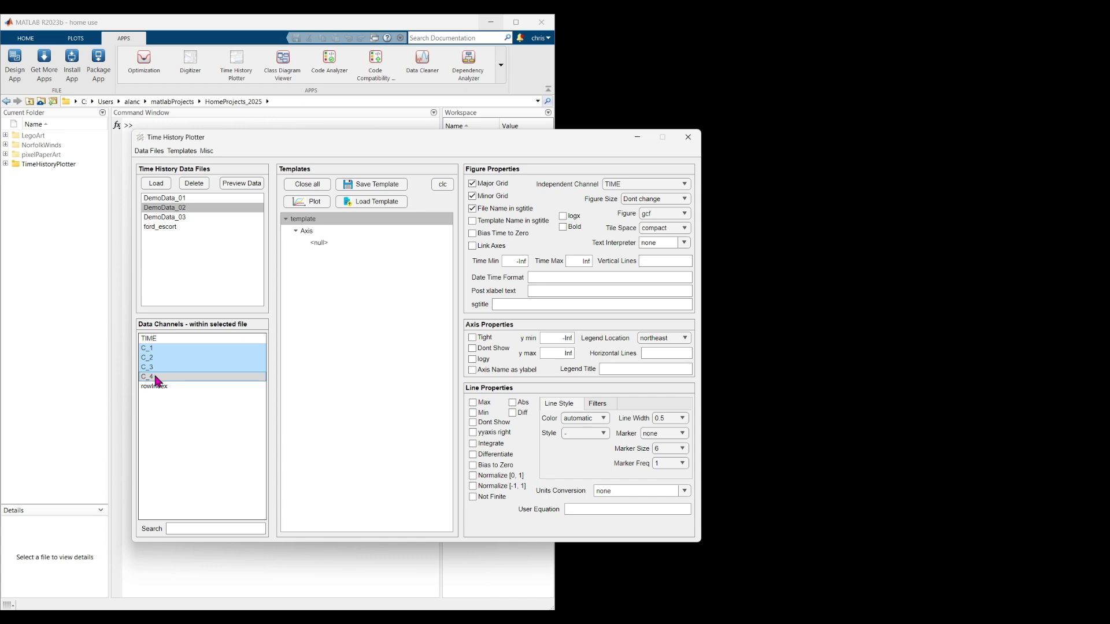
{"action": "left_click", "coordinate": [156, 379], "text": "shift"}
{"action": "right_click", "coordinate": [157, 378]}
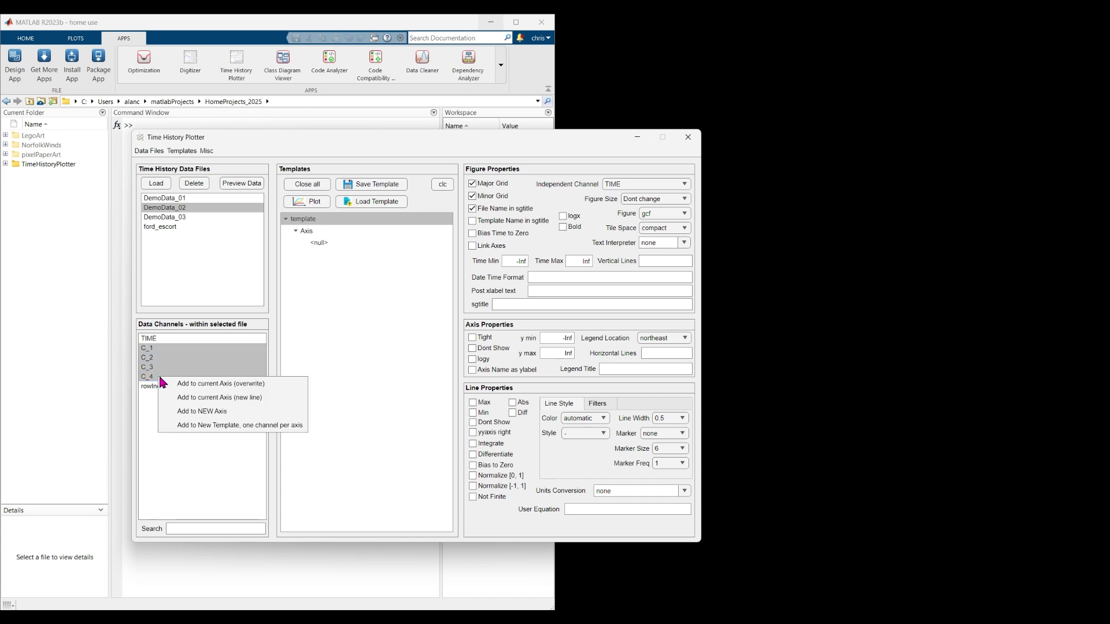
{"action": "left_click", "coordinate": [242, 427]}
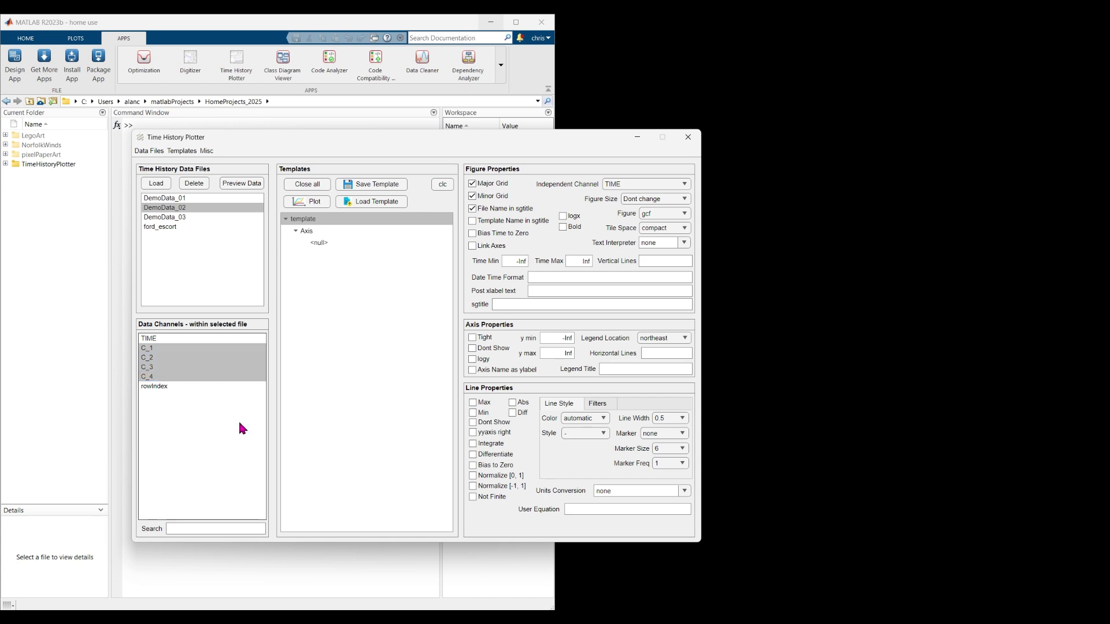
- Collapse the original empty template and rename the new four-axis template "first template"
{"action": "left_click", "coordinate": [286, 219]}
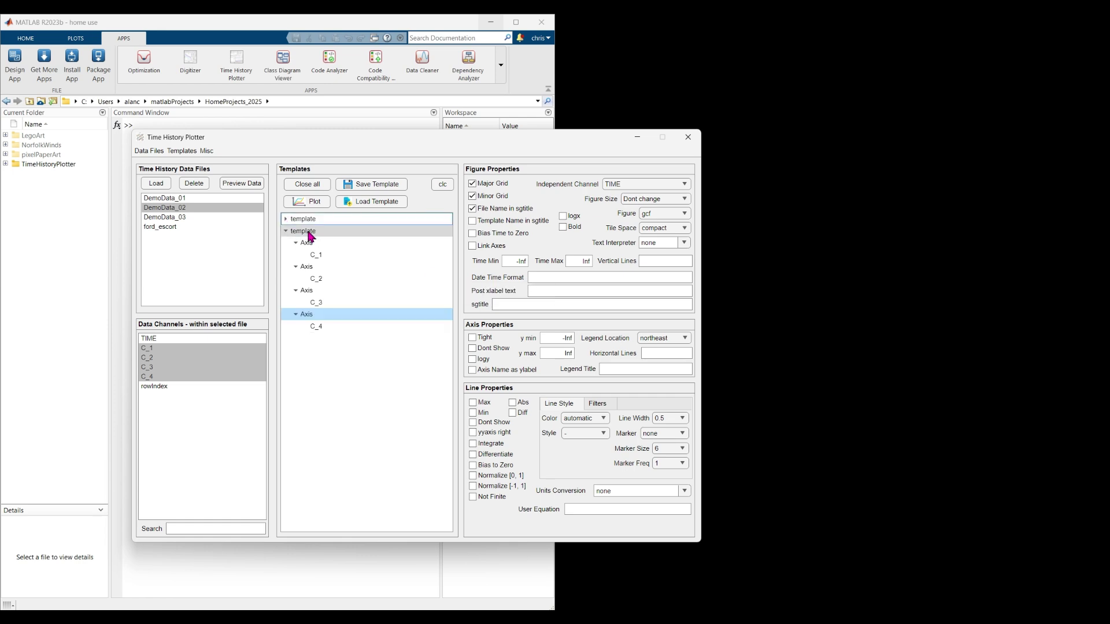
{"action": "double_click", "coordinate": [303, 231]}
{"action": "key", "text": "ctrl+a"}
{"action": "type", "text": "fgirst"}
{"action": "key", "text": "BackSpace"}
{"action": "key", "text": "BackSpace"}
{"action": "key", "text": "BackSpace"}
{"action": "key", "text": "BackSpace"}
{"action": "key", "text": "BackSpace"}
{"action": "type", "text": "irst templ"}
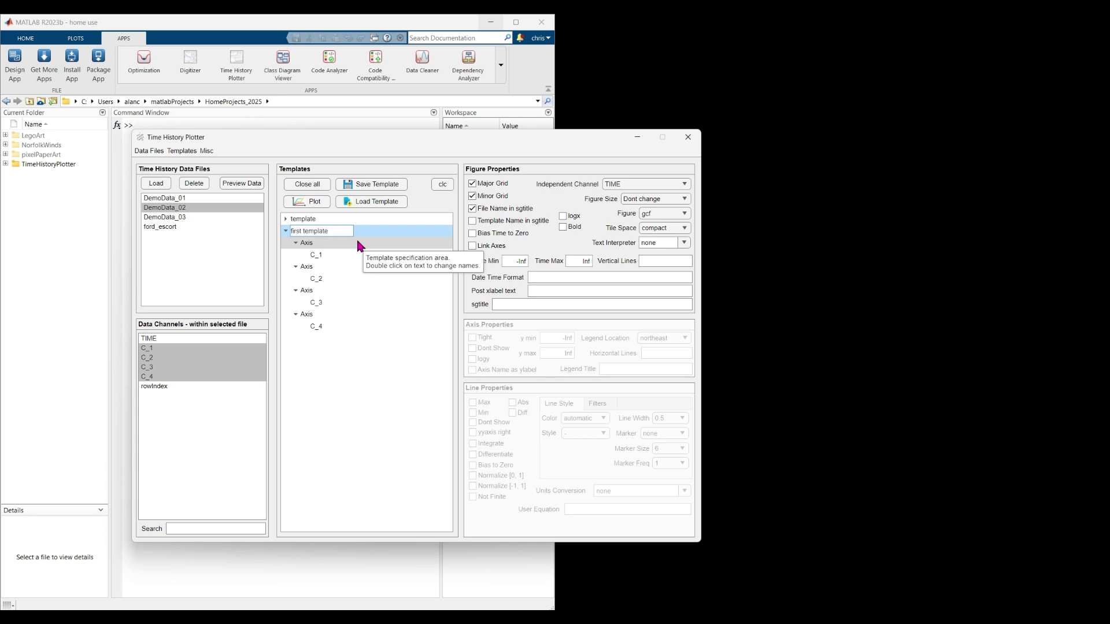
{"action": "left_click", "coordinate": [330, 255]}
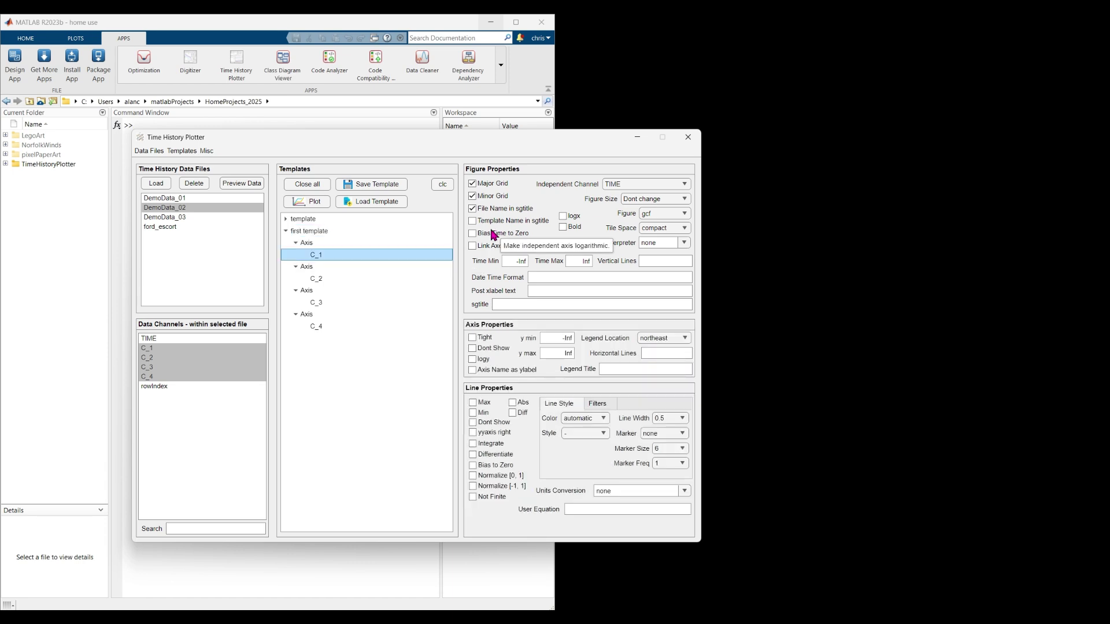
- Plot DemoData_02 with the first template, then move and resize the figure window beside the plotter
{"action": "left_click", "coordinate": [307, 202]}
{"action": "left_click_drag", "start_coordinate": [510, 93], "coordinate": [847, 292]}
{"action": "left_click_drag", "start_coordinate": [739, 282], "coordinate": [539, 199]}
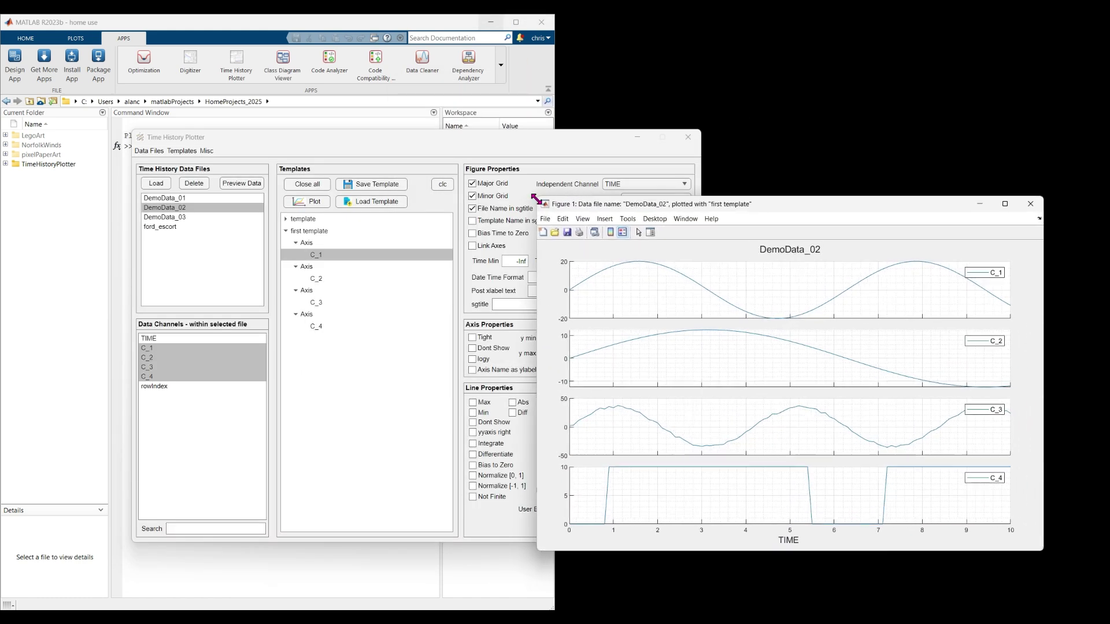
- Plot DemoData_03 with the first template, shifting the plotter window away from the figure
{"action": "left_click", "coordinate": [182, 218]}
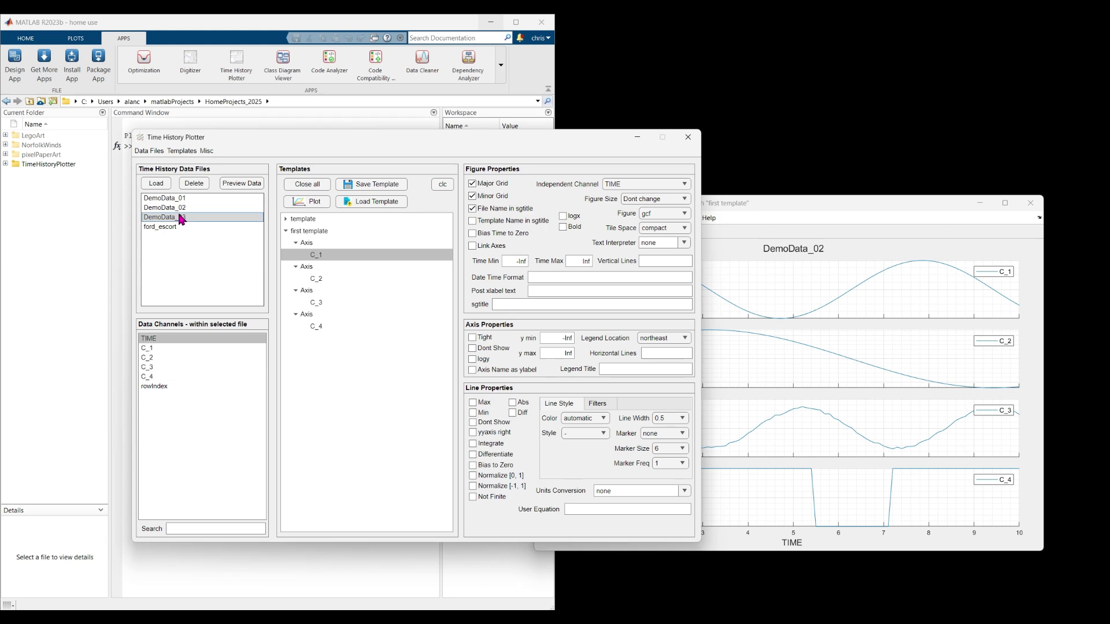
{"action": "left_click_drag", "start_coordinate": [379, 137], "coordinate": [294, 134]}
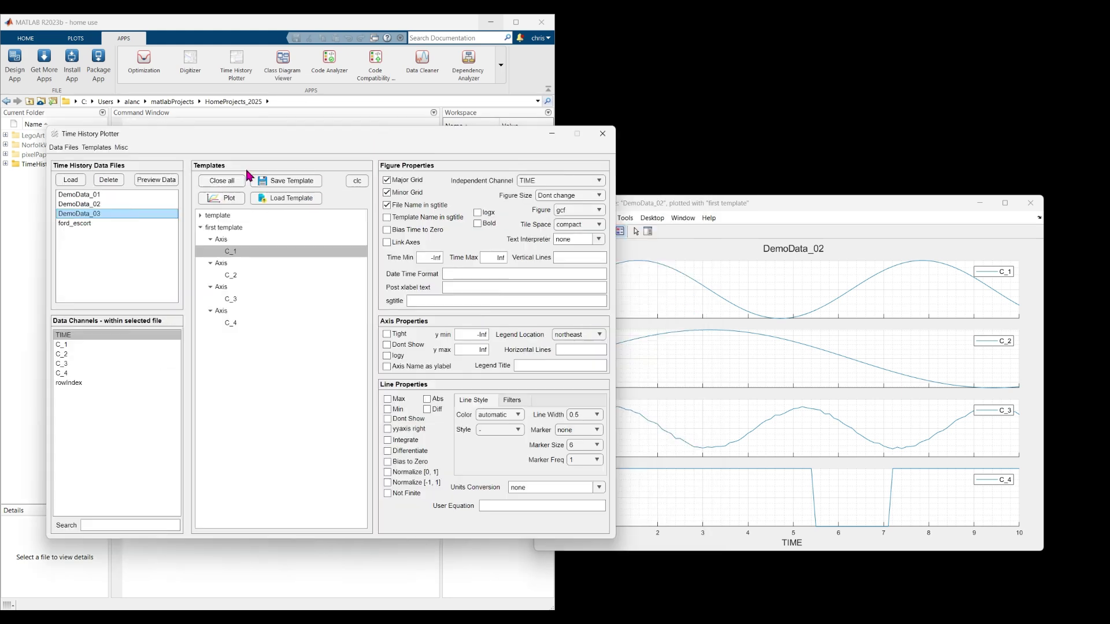
{"action": "left_click", "coordinate": [222, 198]}
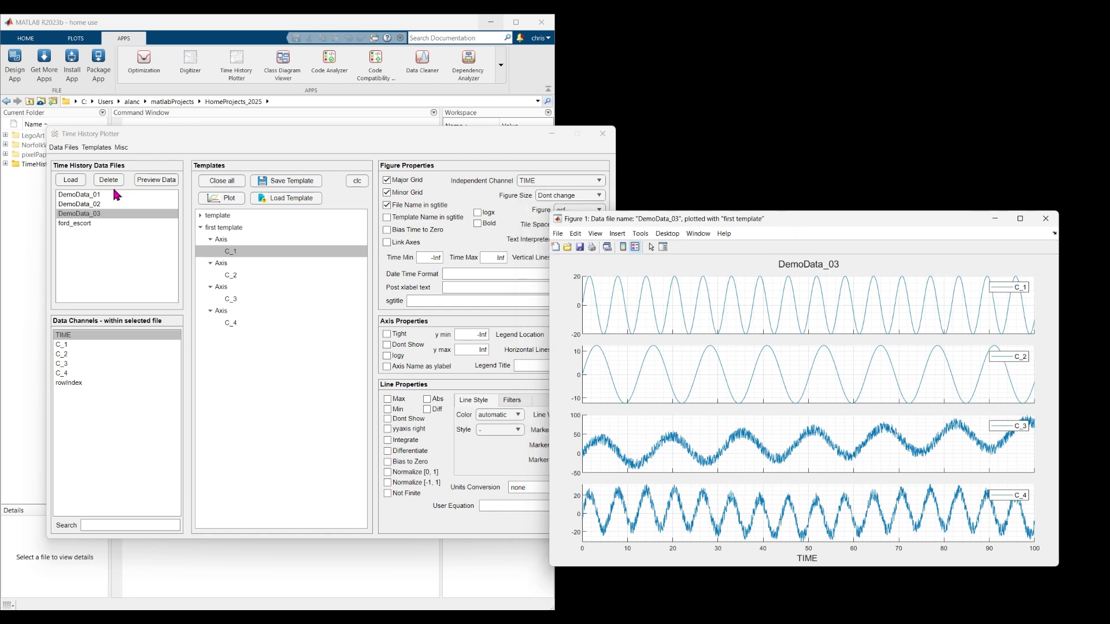
- Try to plot DemoData_01 with the first template and dismiss the resulting dialog
{"action": "left_click", "coordinate": [87, 194]}
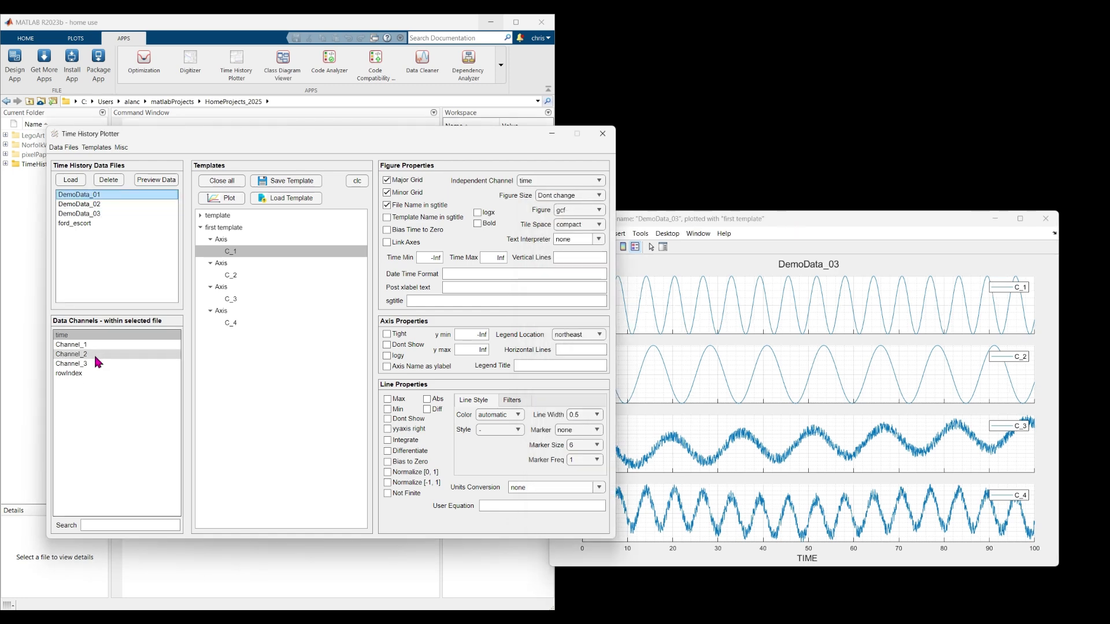
{"action": "left_click", "coordinate": [226, 200]}
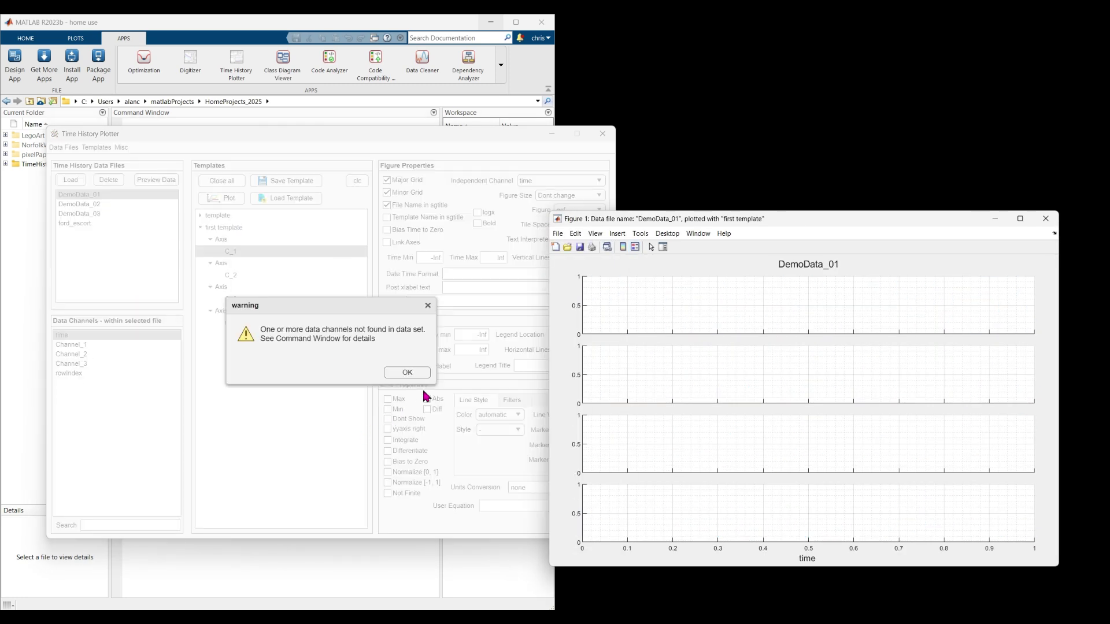
{"action": "left_click", "coordinate": [419, 372]}
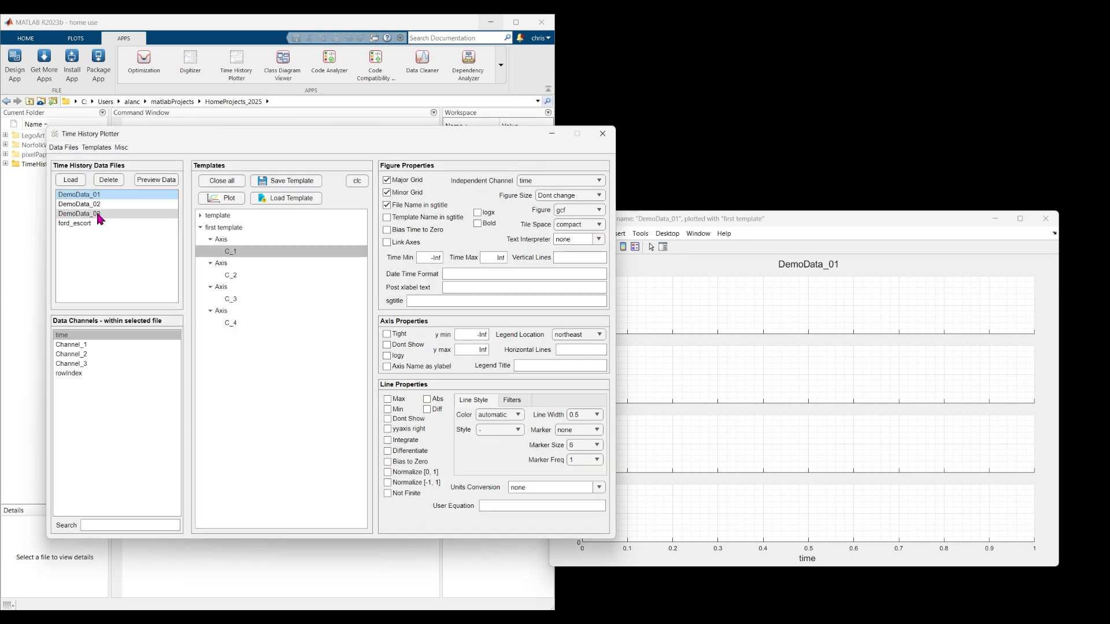
- Switch back to DemoData_03 and replot it with the first template
{"action": "left_click", "coordinate": [99, 215]}
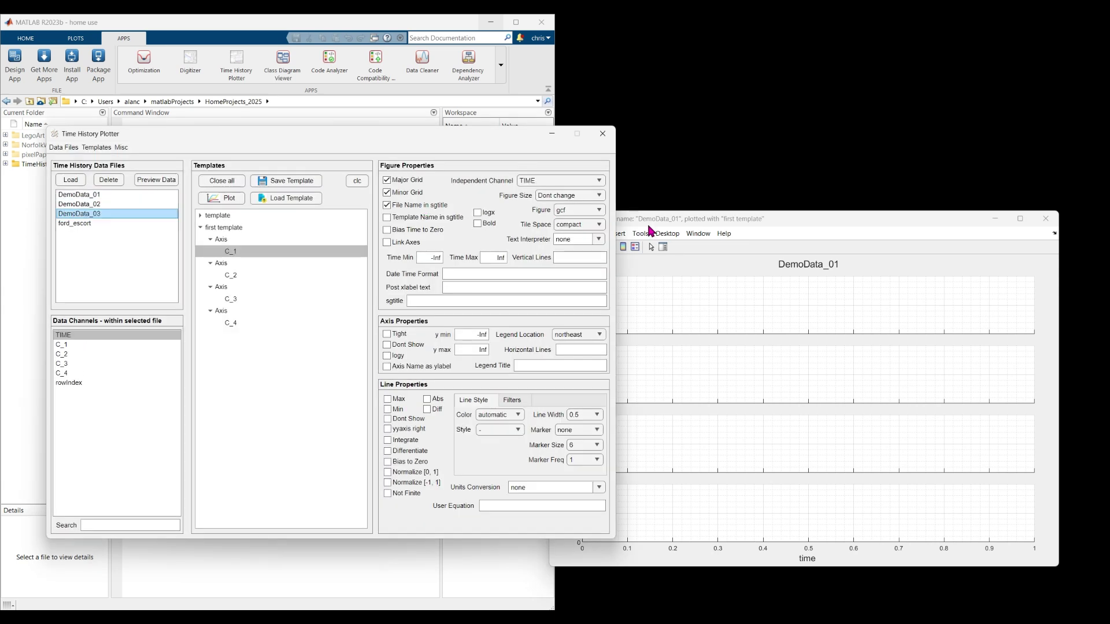
{"action": "left_click", "coordinate": [772, 218]}
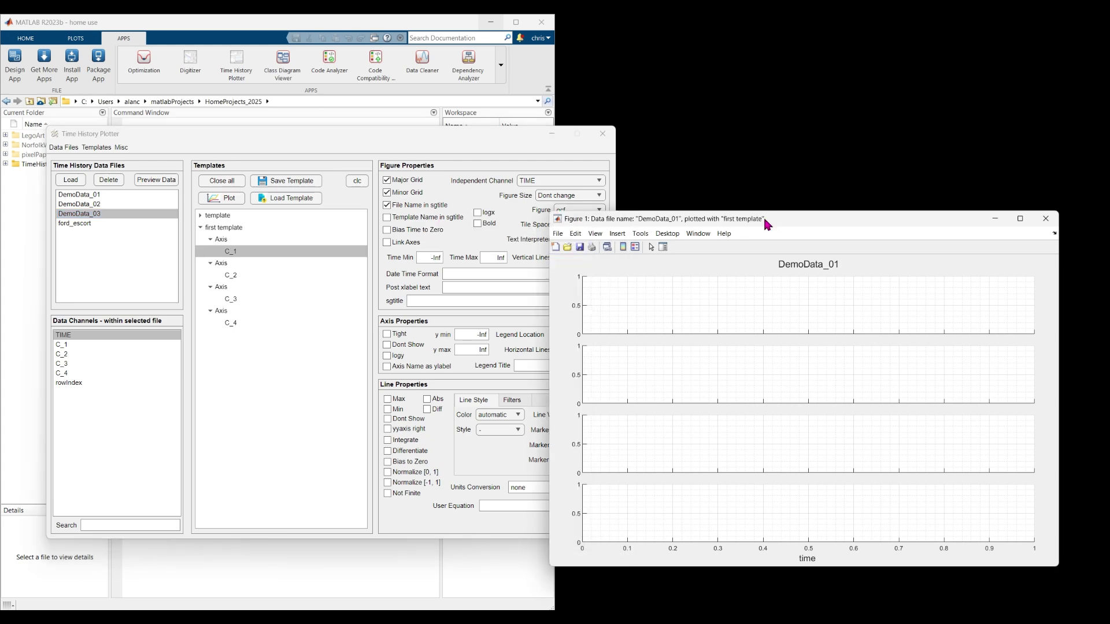
{"action": "left_click", "coordinate": [275, 199]}
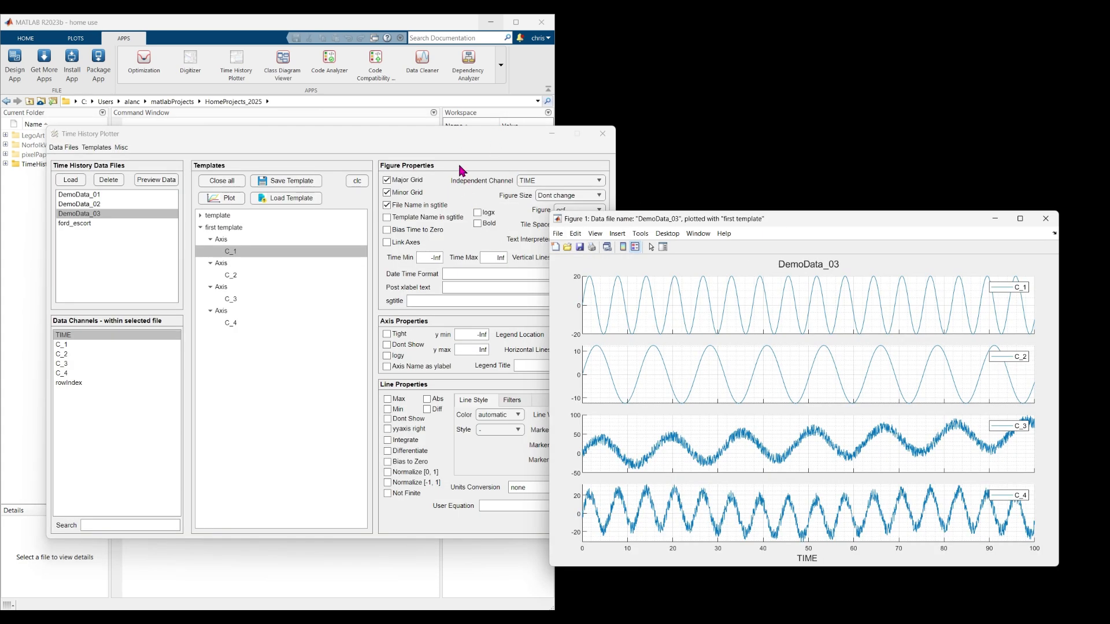
- Enable Template Name in sgtitle and Link Axes in the figure properties
{"action": "left_click", "coordinate": [429, 223]}
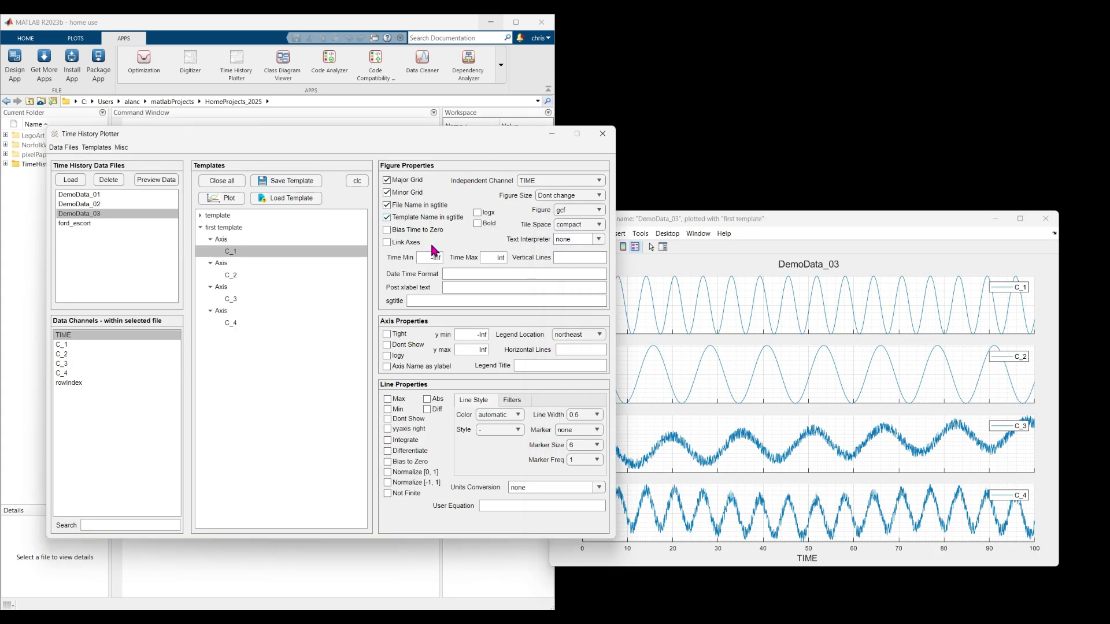
{"action": "left_click", "coordinate": [412, 244]}
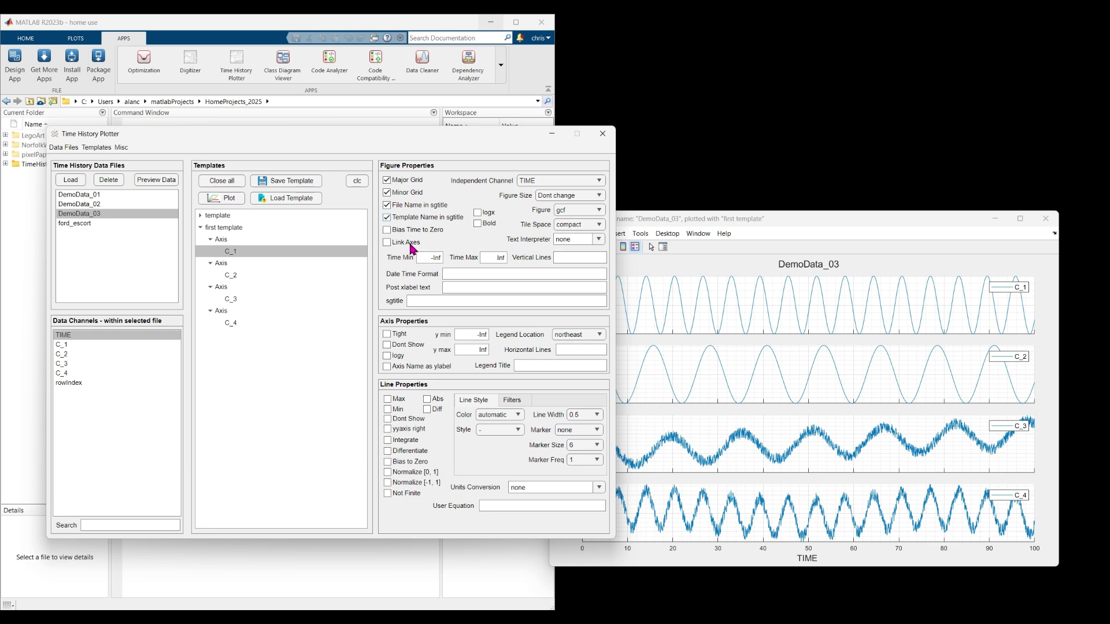
{"action": "left_click", "coordinate": [775, 231]}
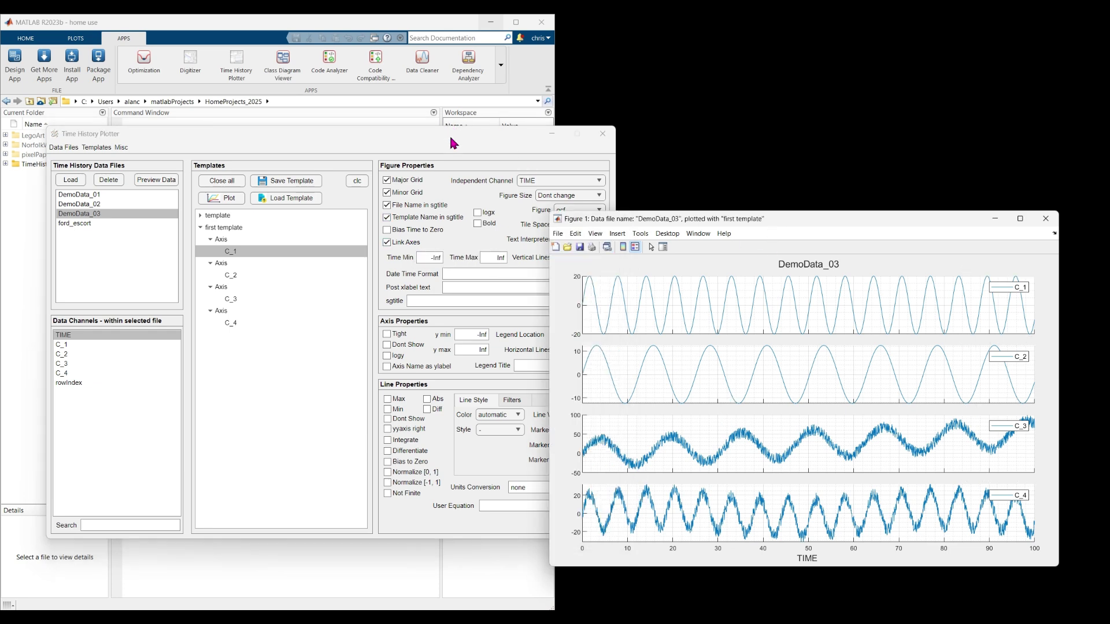
{"action": "left_click", "coordinate": [503, 214]}
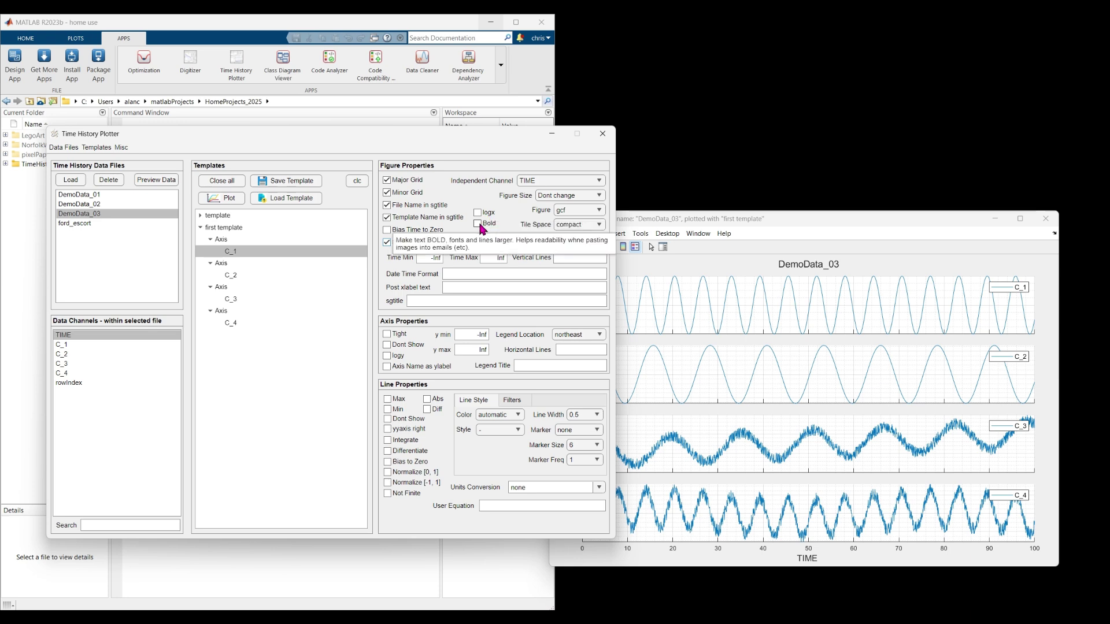
- Set the figure size to 1000, 640 - medium landscape, the target figure to figure(3), and the tile space to tight
{"action": "left_click", "coordinate": [580, 197]}
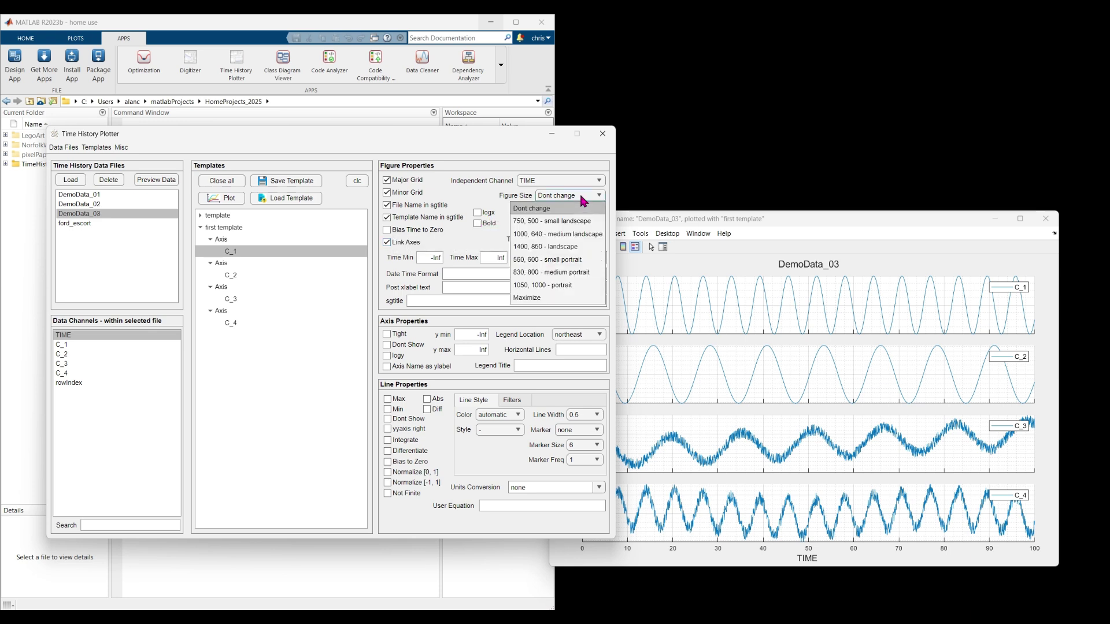
{"action": "left_click", "coordinate": [575, 235]}
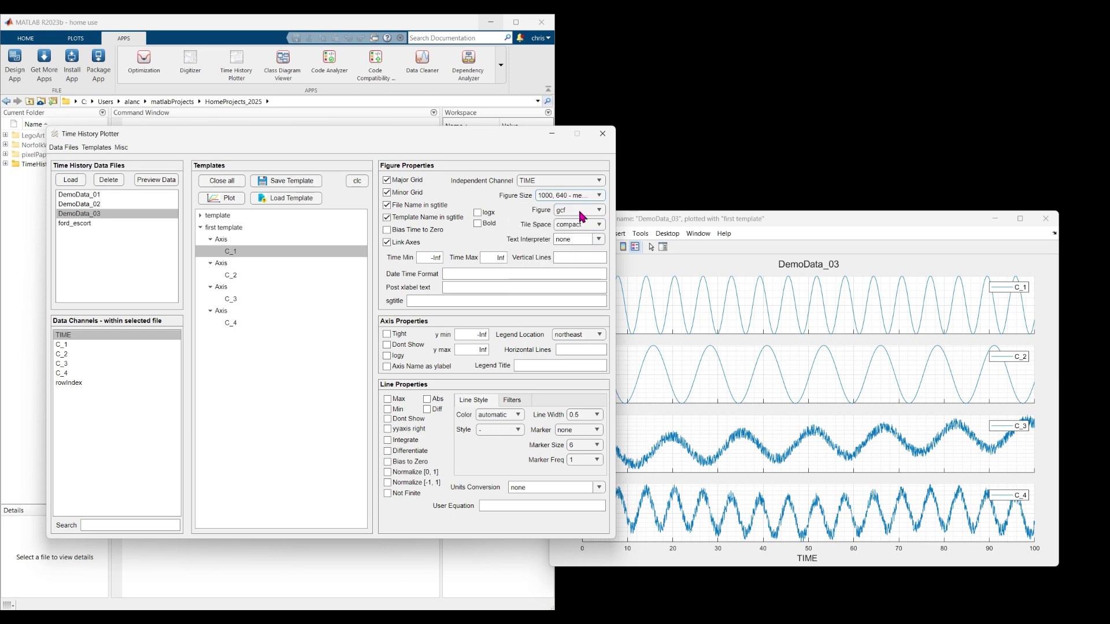
{"action": "left_click", "coordinate": [580, 211]}
{"action": "left_click", "coordinate": [586, 274]}
{"action": "left_click", "coordinate": [584, 229]}
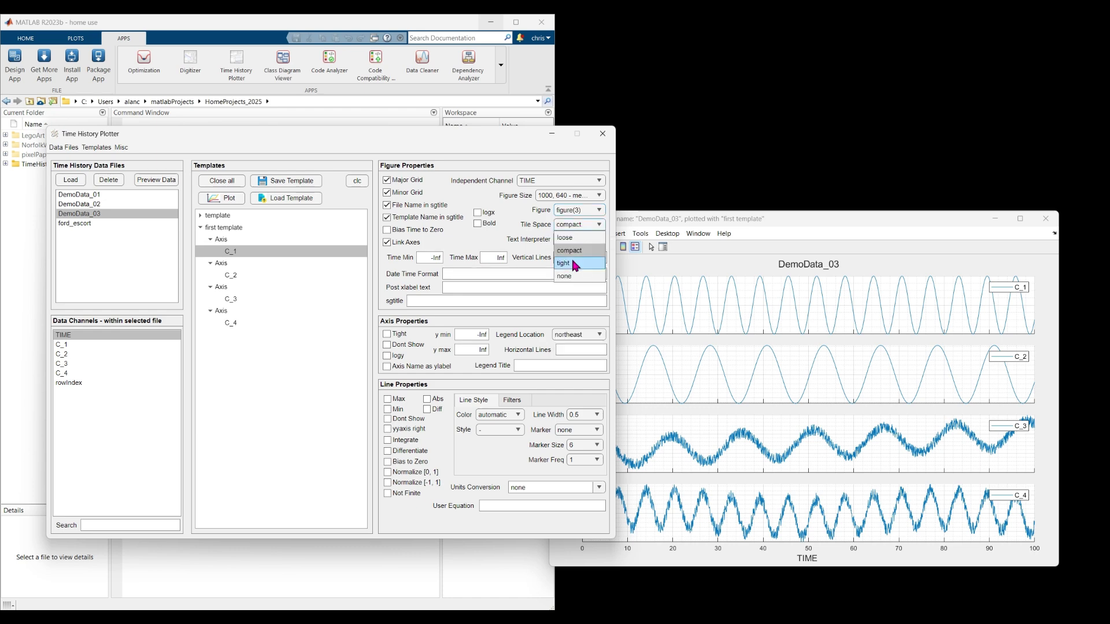
{"action": "left_click", "coordinate": [576, 263]}
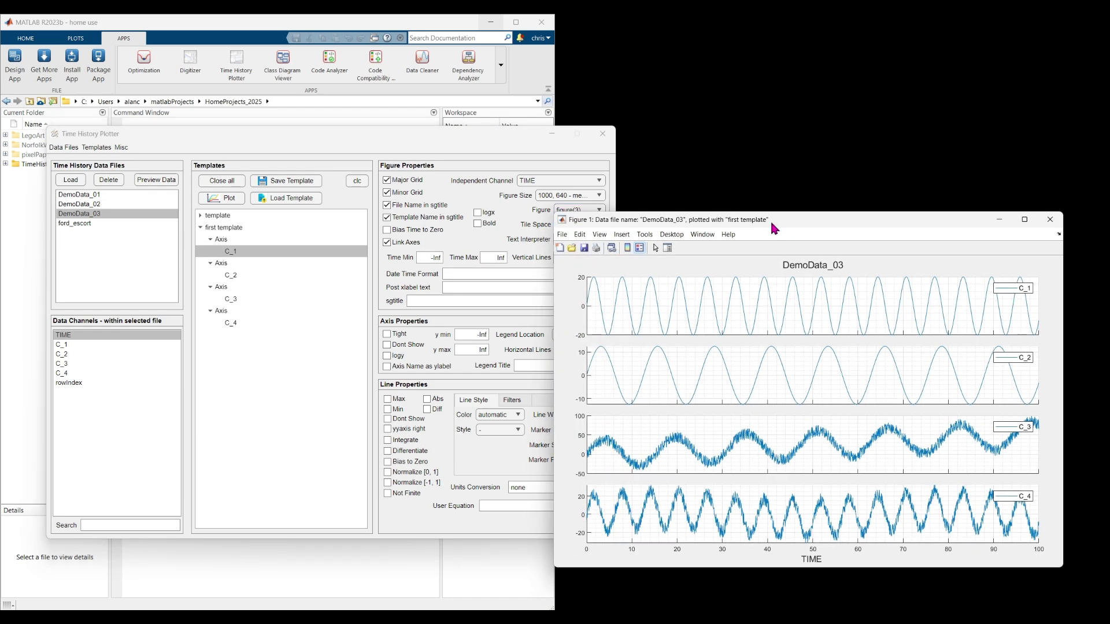
- Set the figure's vertical lines to 12 20 30 and its post xlabel text to [sec]
{"action": "left_click", "coordinate": [504, 228]}
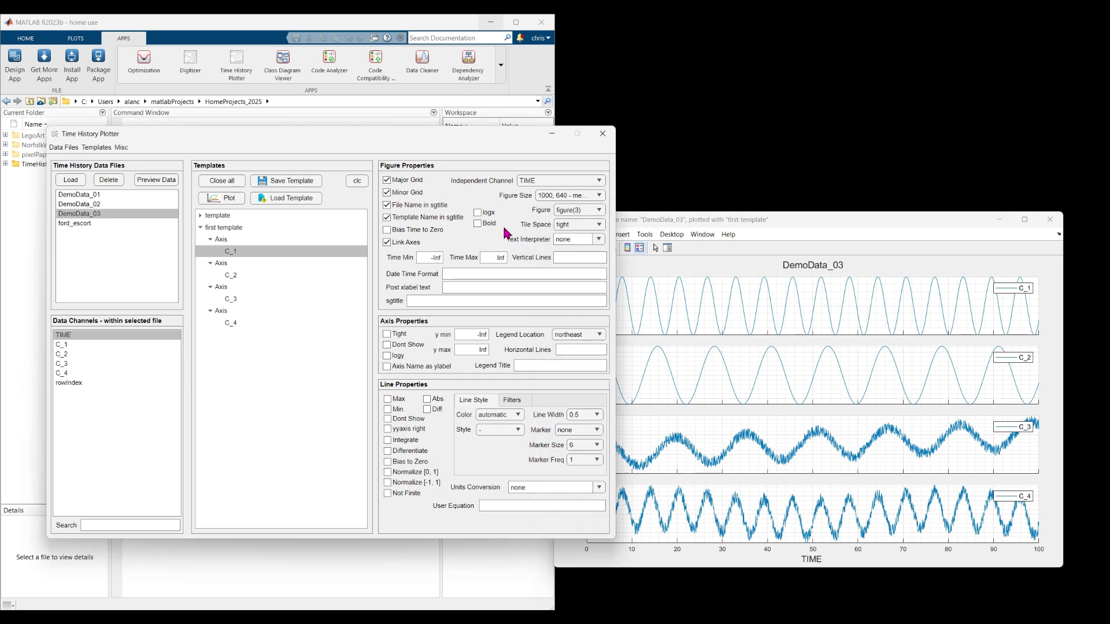
{"action": "left_click", "coordinate": [585, 257]}
{"action": "mouse_move", "coordinate": [772, 450]}
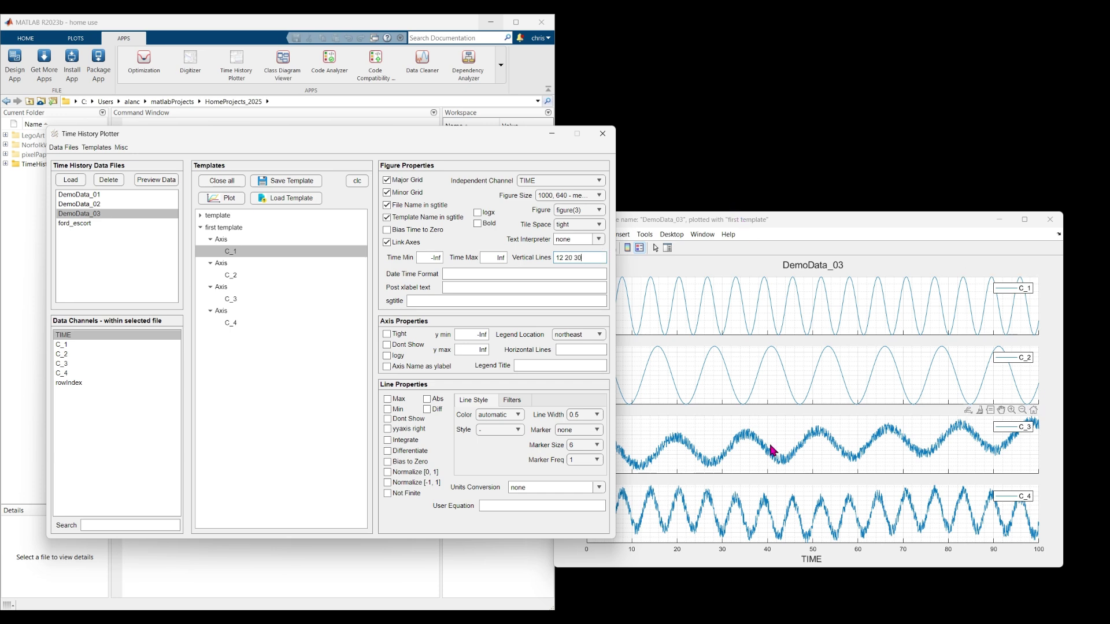
{"action": "left_click_drag", "start_coordinate": [824, 219], "coordinate": [834, 245]}
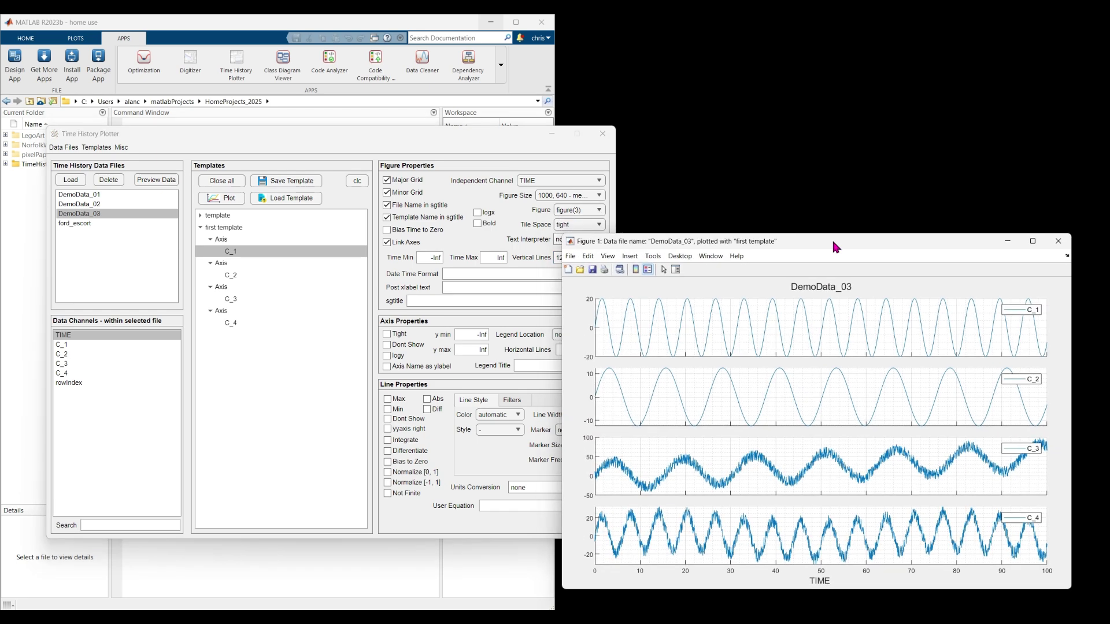
{"action": "left_click_drag", "start_coordinate": [460, 134], "coordinate": [462, 128]}
{"action": "left_click", "coordinate": [479, 282]}
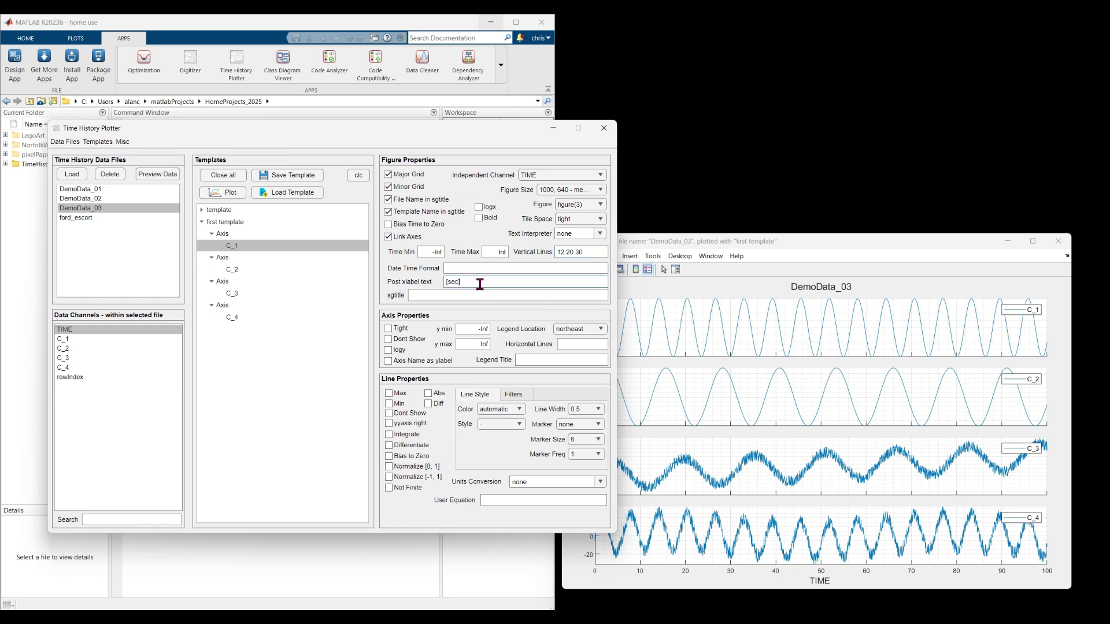
- Set the figure's sgtitle to my title, plot DemoData_03 with the first template, and move the new figure clear of the plotter
{"action": "left_click", "coordinate": [479, 296]}
{"action": "left_click", "coordinate": [223, 192]}
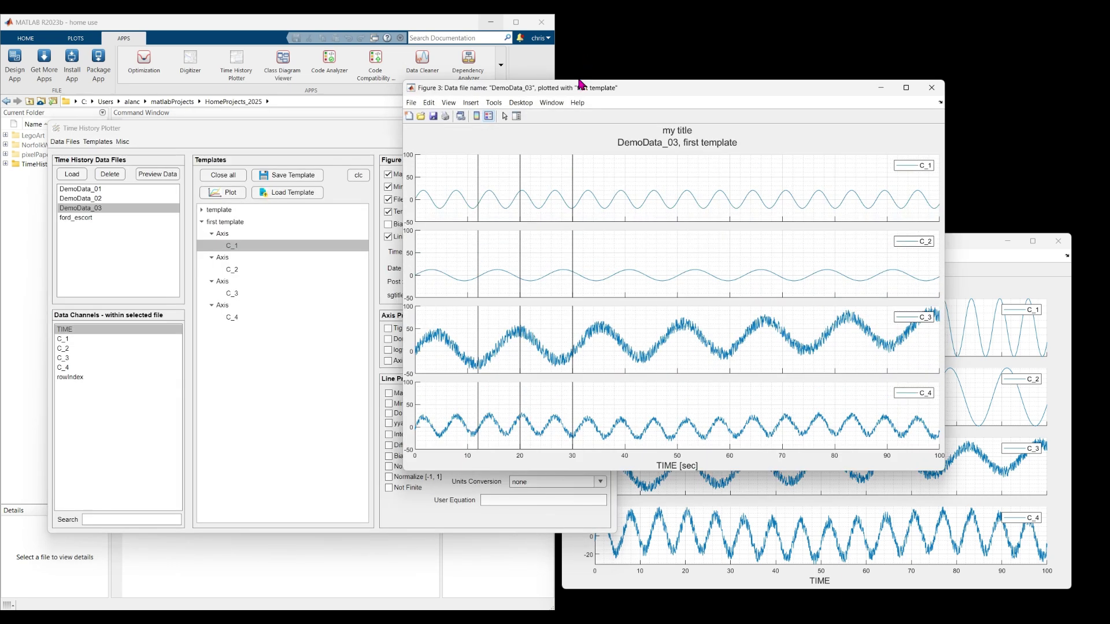
{"action": "left_click_drag", "start_coordinate": [580, 85], "coordinate": [721, 191]}
{"action": "mouse_move", "coordinate": [747, 436]}
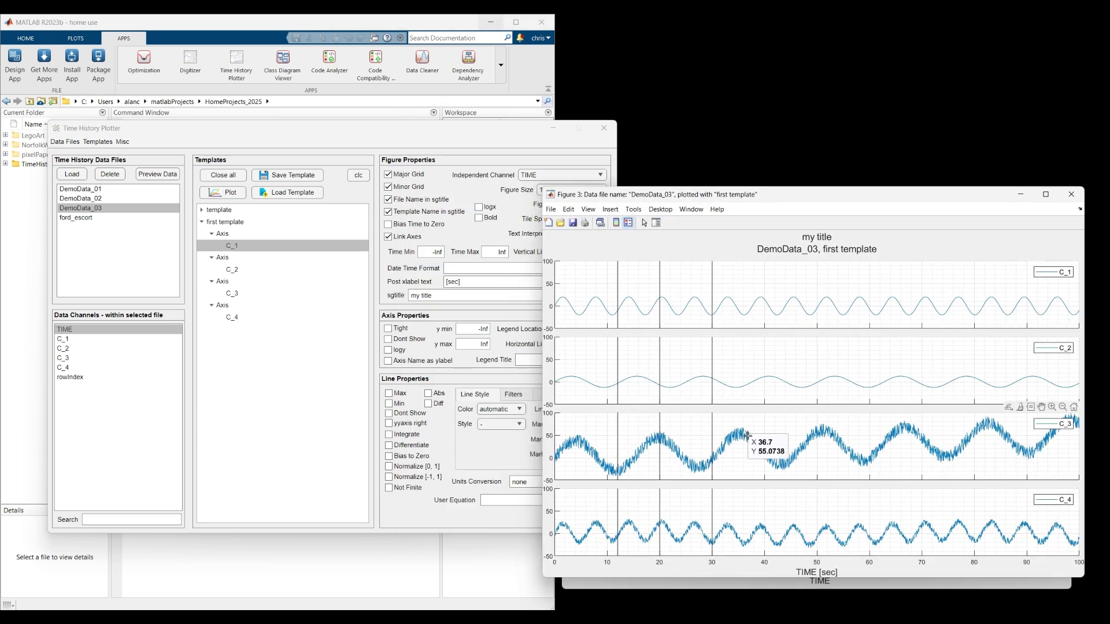
- Change the figure's tile space to compact
{"action": "left_click", "coordinate": [459, 135]}
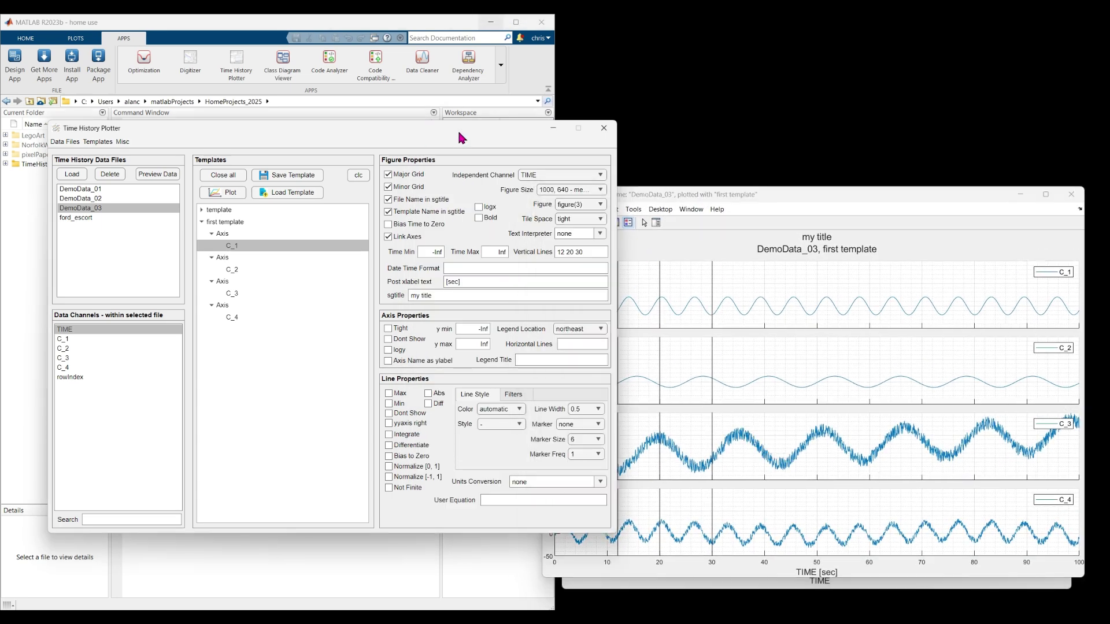
{"action": "left_click", "coordinate": [588, 223]}
{"action": "left_click_drag", "start_coordinate": [469, 134], "coordinate": [457, 124]}
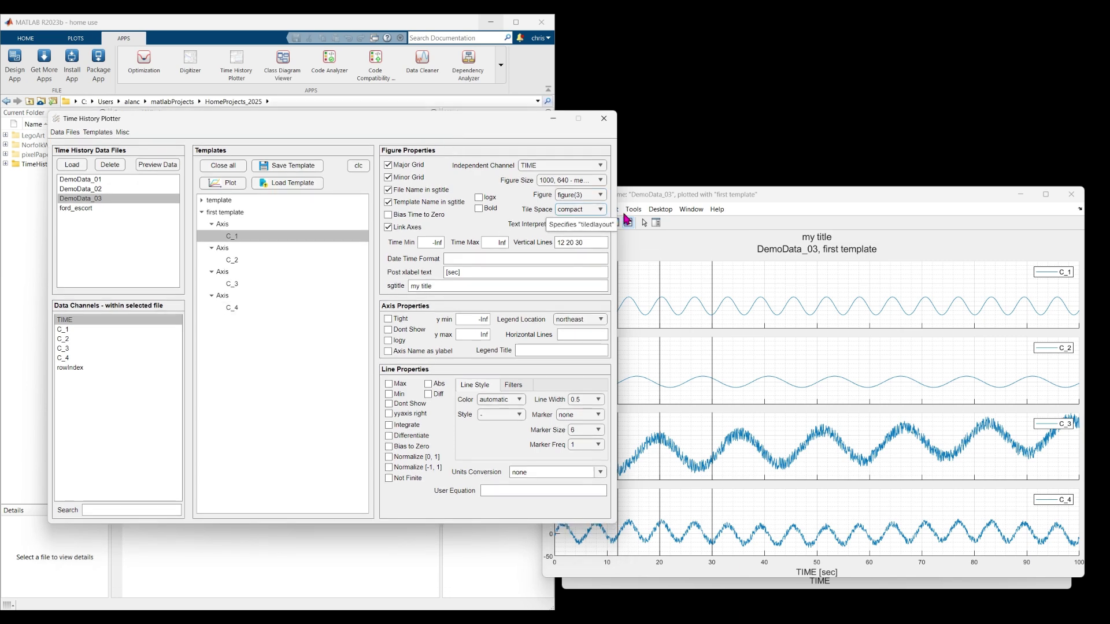
- Add channel C_2 as a new line to both the first and second axes of the first template
{"action": "left_click", "coordinate": [238, 235]}
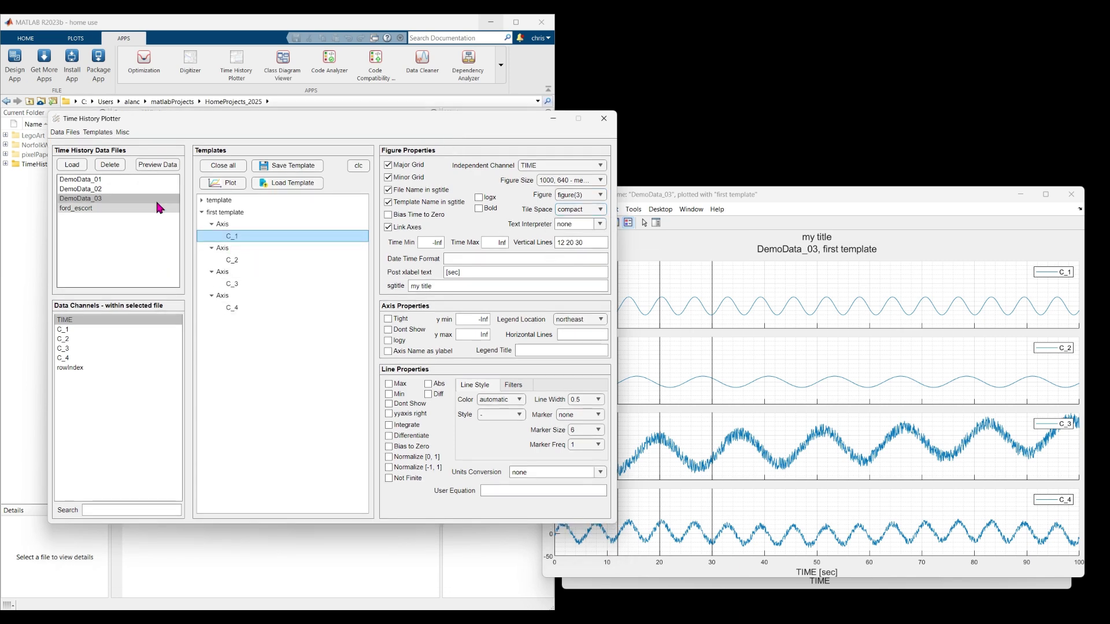
{"action": "left_click", "coordinate": [71, 338]}
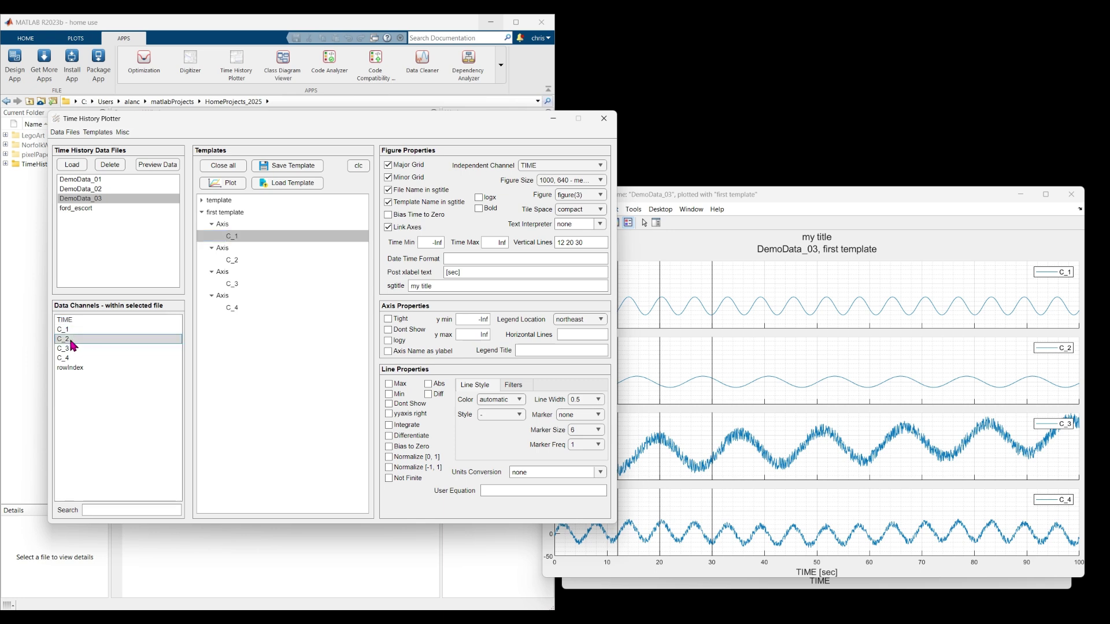
{"action": "right_click", "coordinate": [71, 341]}
{"action": "left_click", "coordinate": [116, 360]}
{"action": "left_click", "coordinate": [243, 271]}
{"action": "left_click", "coordinate": [114, 339]}
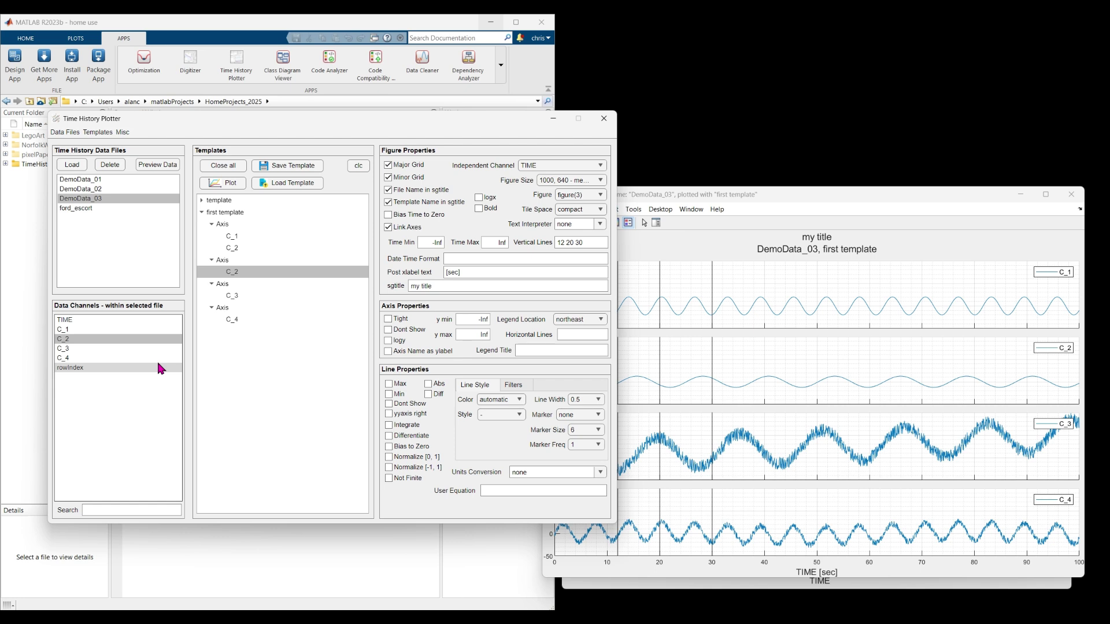
{"action": "right_click", "coordinate": [96, 347]}
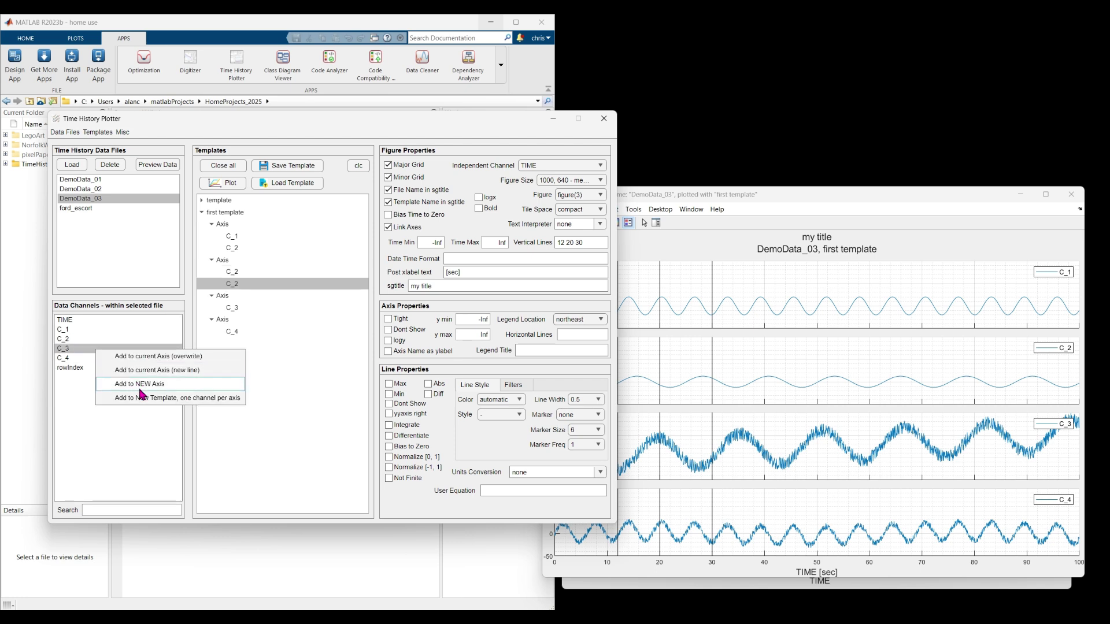
{"action": "left_click", "coordinate": [156, 370]}
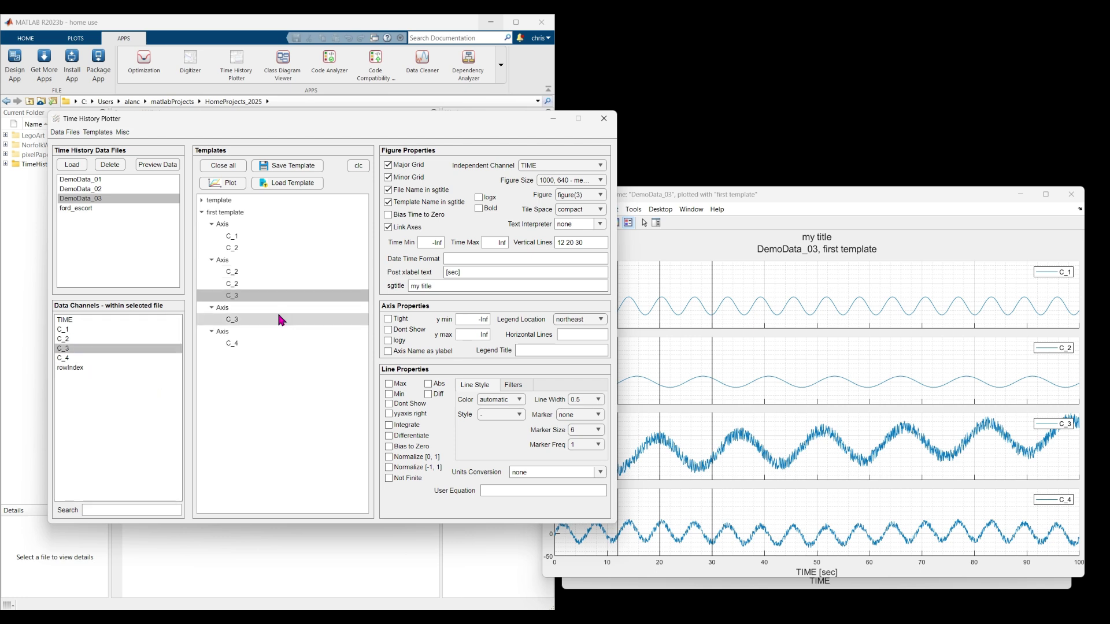
{"action": "right_click", "coordinate": [241, 295]}
{"action": "mouse_move", "coordinate": [271, 333]}
{"action": "left_click", "coordinate": [332, 348]}
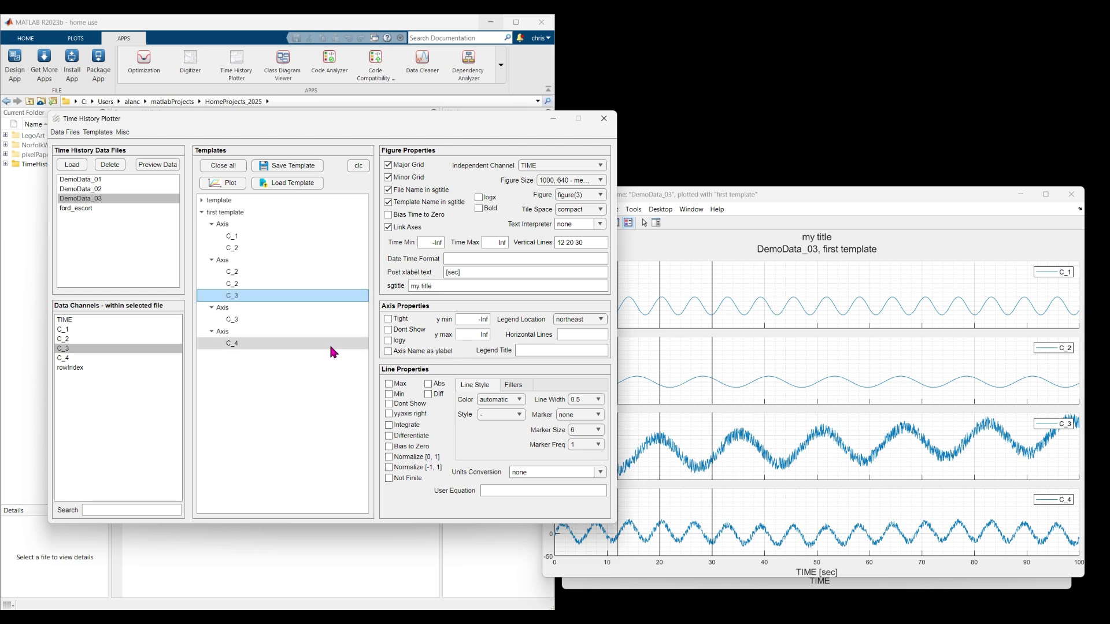
- Add channel C_3 as a new line to the third and fourth axes of the first template and replot
{"action": "right_click", "coordinate": [89, 347]}
{"action": "left_click", "coordinate": [157, 368]}
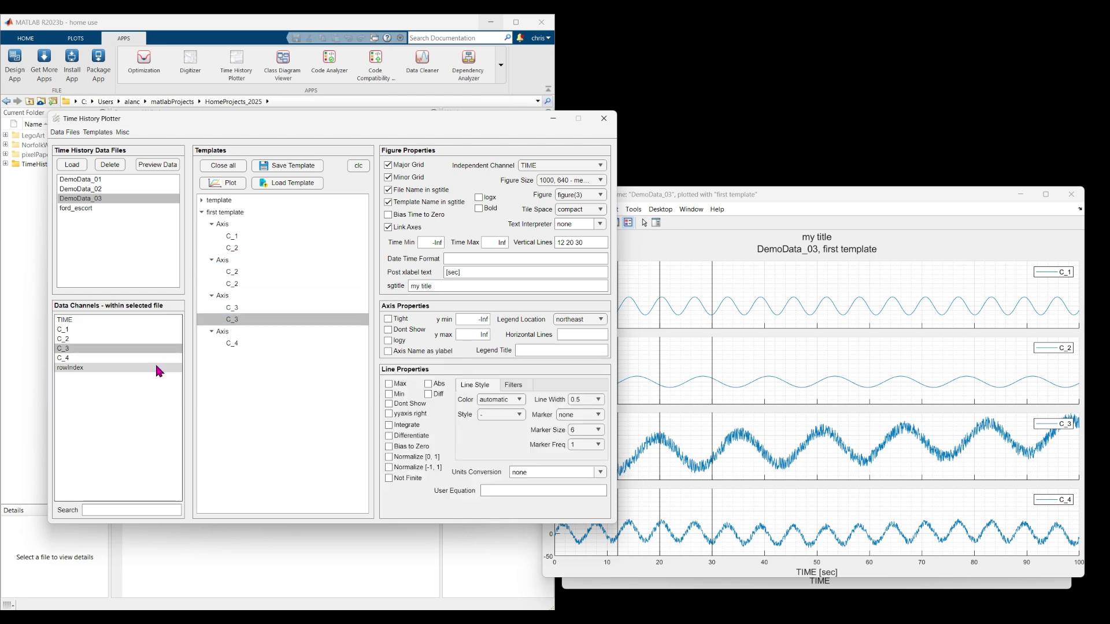
{"action": "left_click", "coordinate": [242, 345]}
{"action": "right_click", "coordinate": [85, 347]}
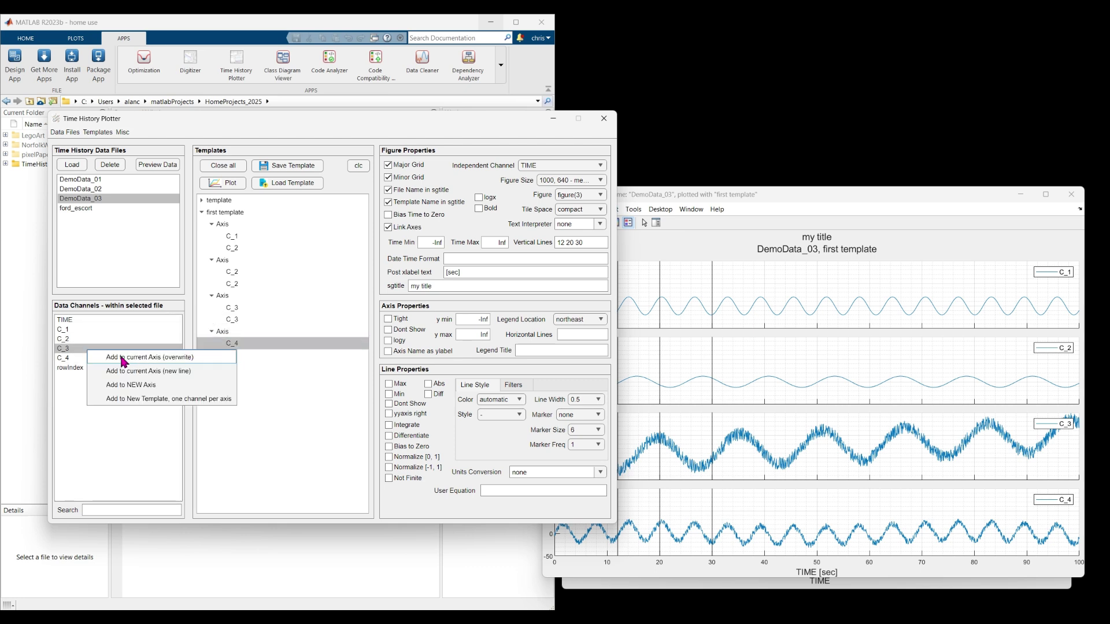
{"action": "left_click", "coordinate": [153, 371]}
{"action": "left_click", "coordinate": [227, 184]}
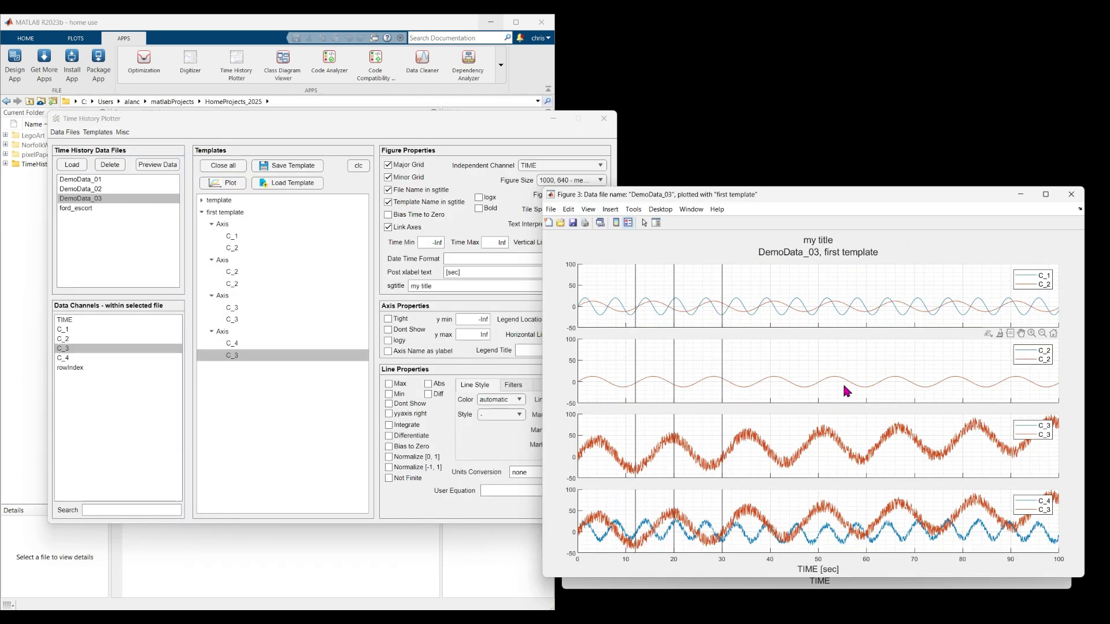
- Enable Axis Name as ylabel for the fourth axis and replot the first template
{"action": "left_click", "coordinate": [479, 122]}
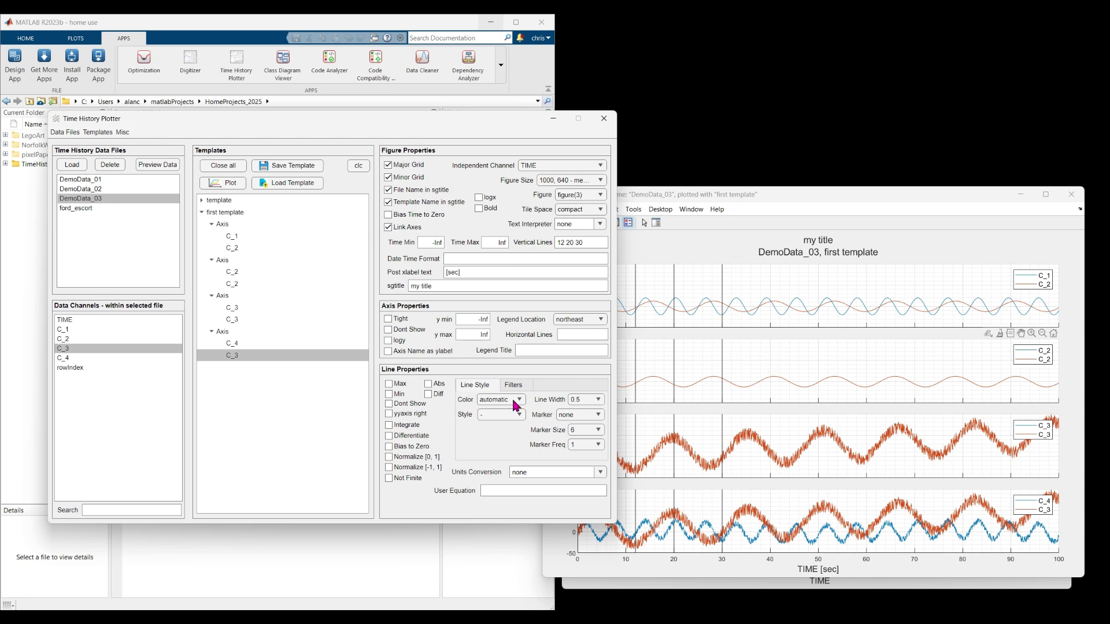
{"action": "left_click", "coordinate": [400, 350]}
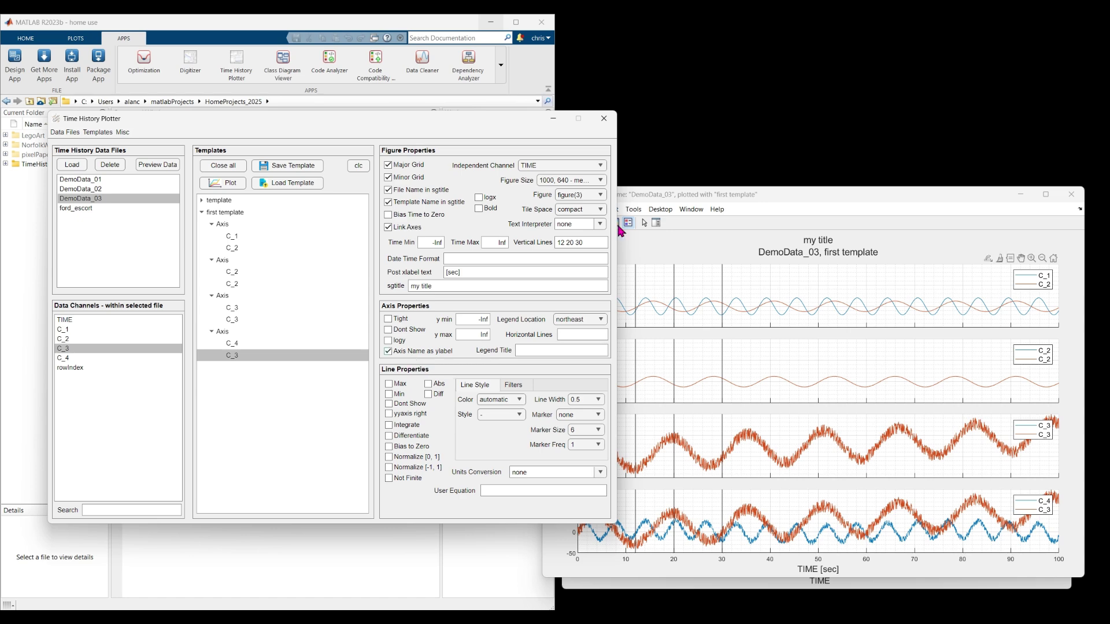
{"action": "left_click", "coordinate": [223, 183]}
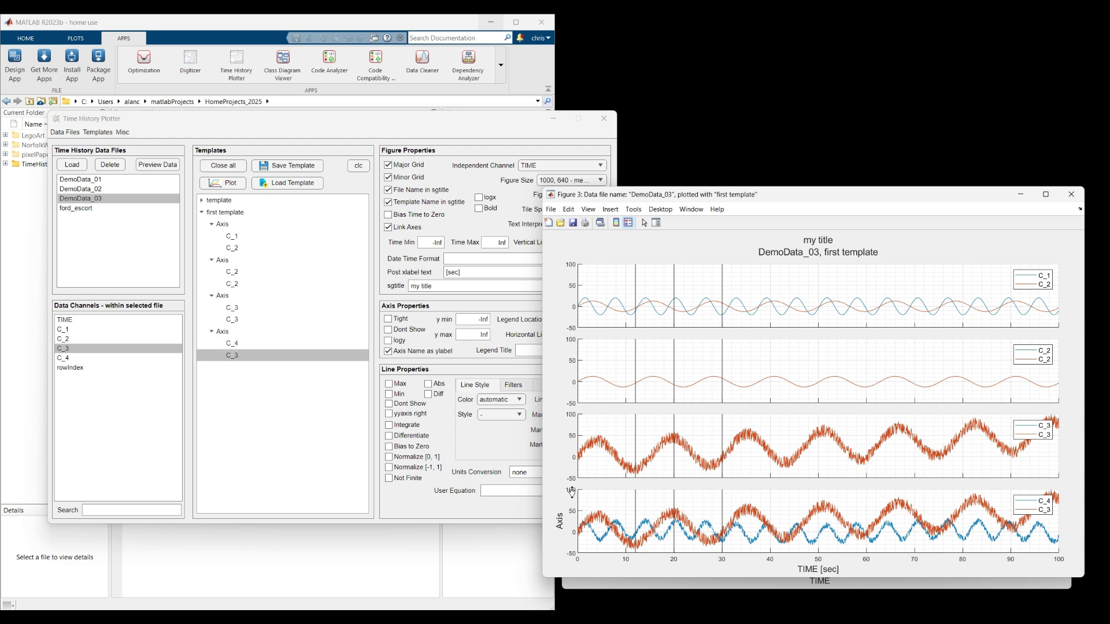
- Rename the fourth axis to Axis my text and replot the first template
{"action": "left_click", "coordinate": [234, 335]}
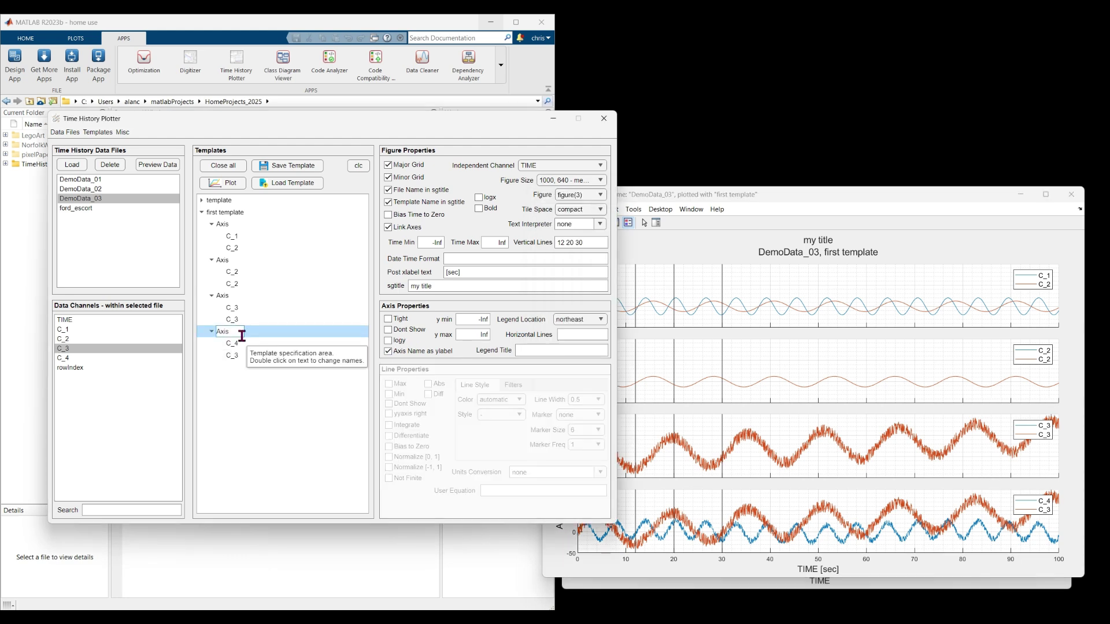
{"action": "type", "text": "my text"}
{"action": "left_click", "coordinate": [223, 182]}
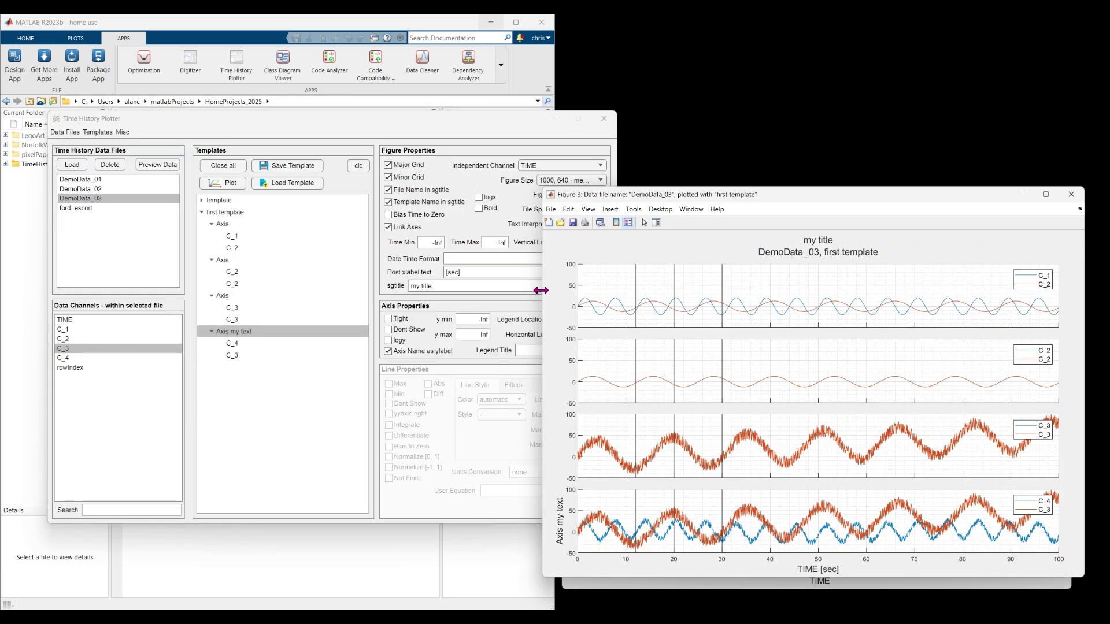
- Disable Axis Name as ylabel for Axis my text, enable Dont Show for the second axis, and replot
{"action": "left_click", "coordinate": [388, 352]}
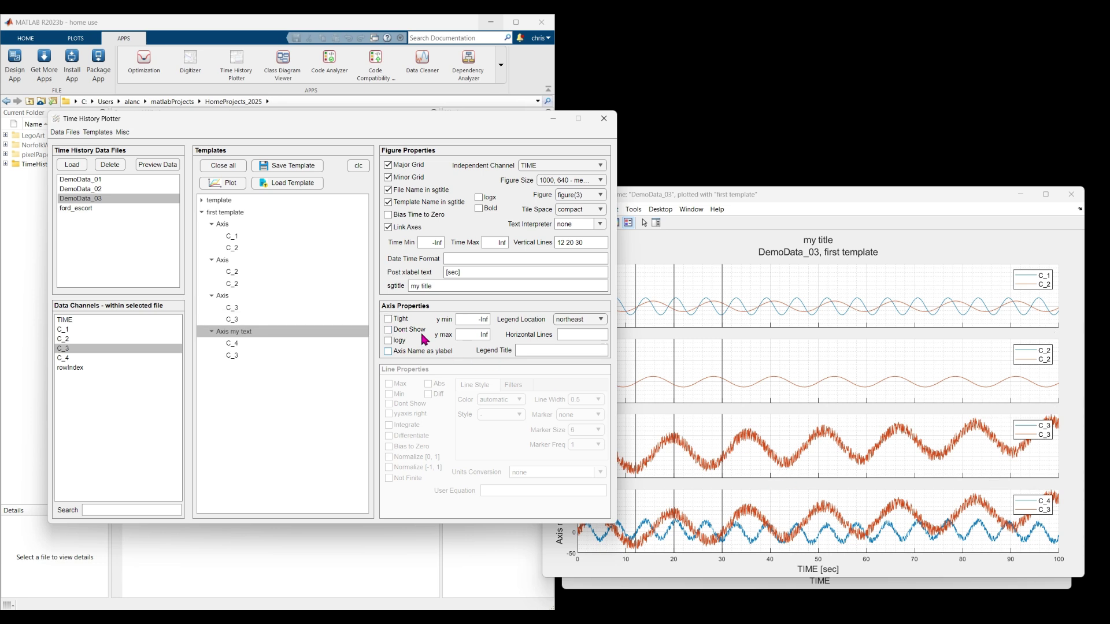
{"action": "left_click", "coordinate": [225, 261]}
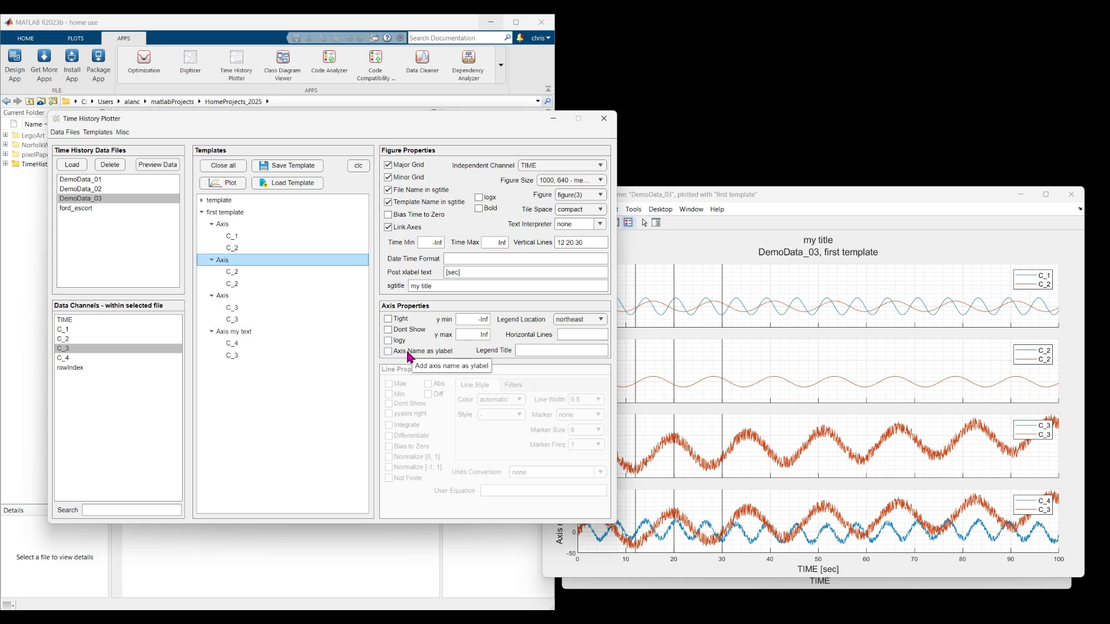
{"action": "left_click", "coordinate": [399, 330]}
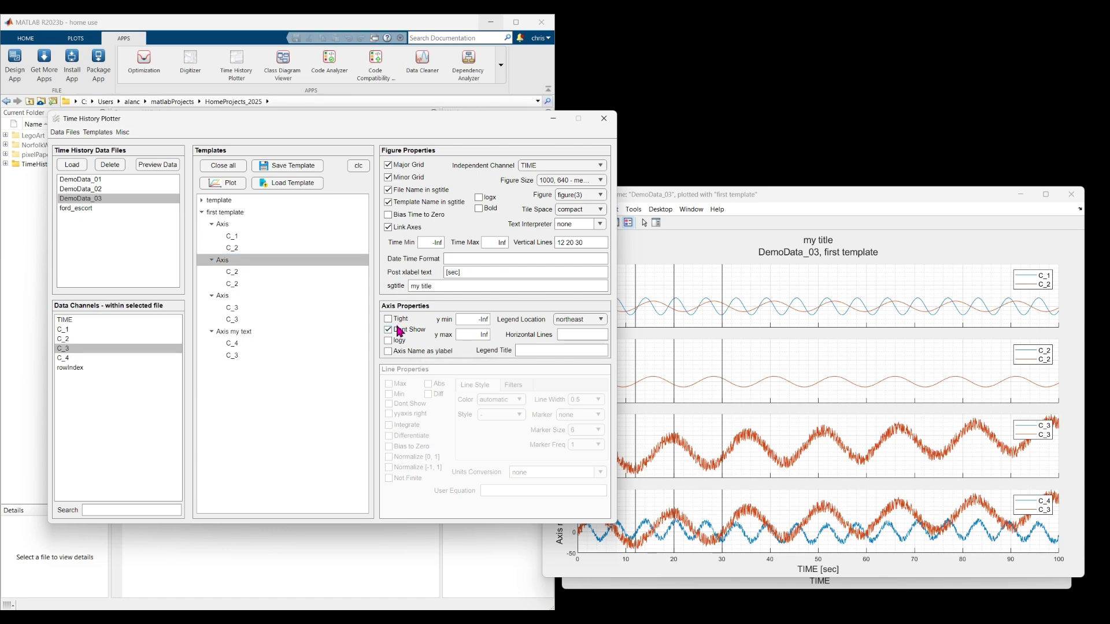
{"action": "left_click", "coordinate": [227, 183]}
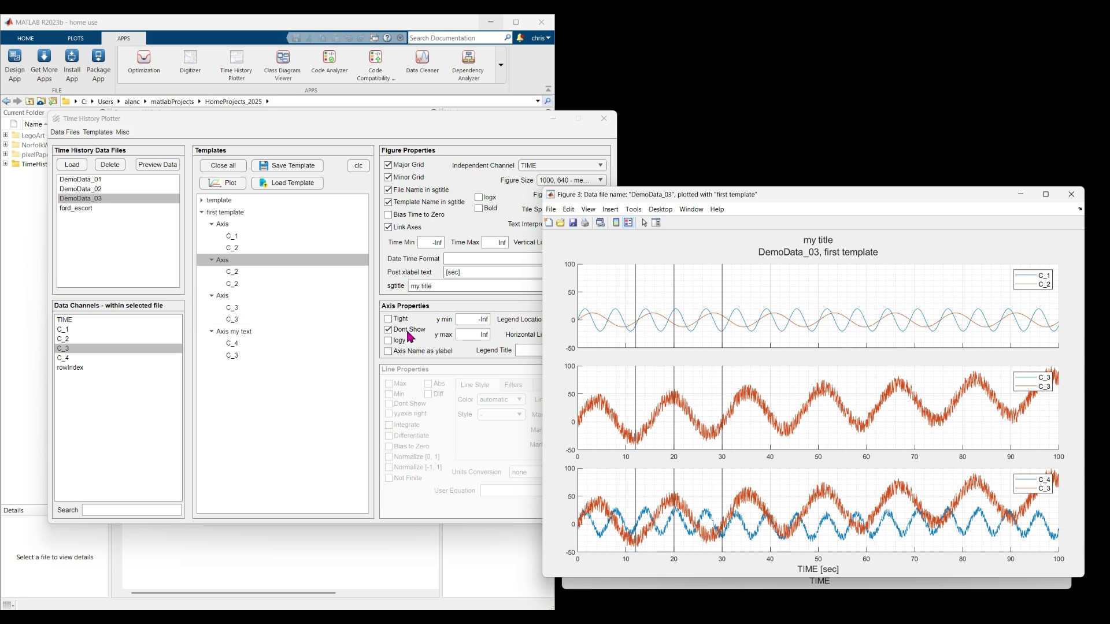
{"action": "left_click", "coordinate": [486, 138]}
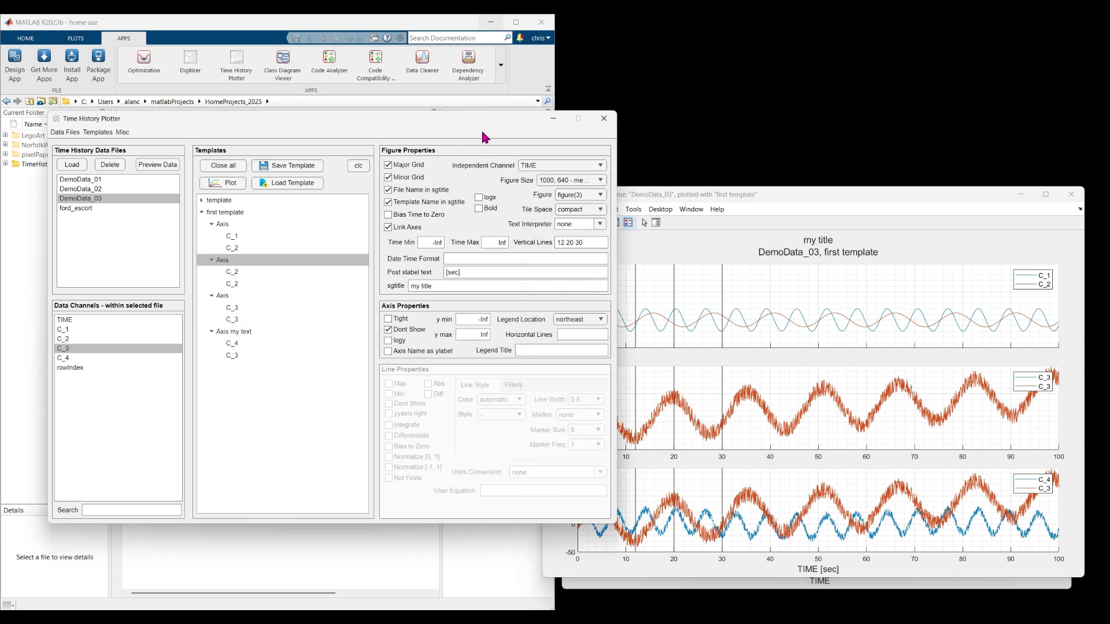
{"action": "left_click", "coordinate": [476, 333]}
{"action": "left_click", "coordinate": [589, 320]}
{"action": "left_click", "coordinate": [589, 323]}
{"action": "left_click", "coordinate": [805, 434]}
{"action": "left_click", "coordinate": [493, 332]}
{"action": "left_click", "coordinate": [578, 334]}
{"action": "left_click", "coordinate": [223, 183]}
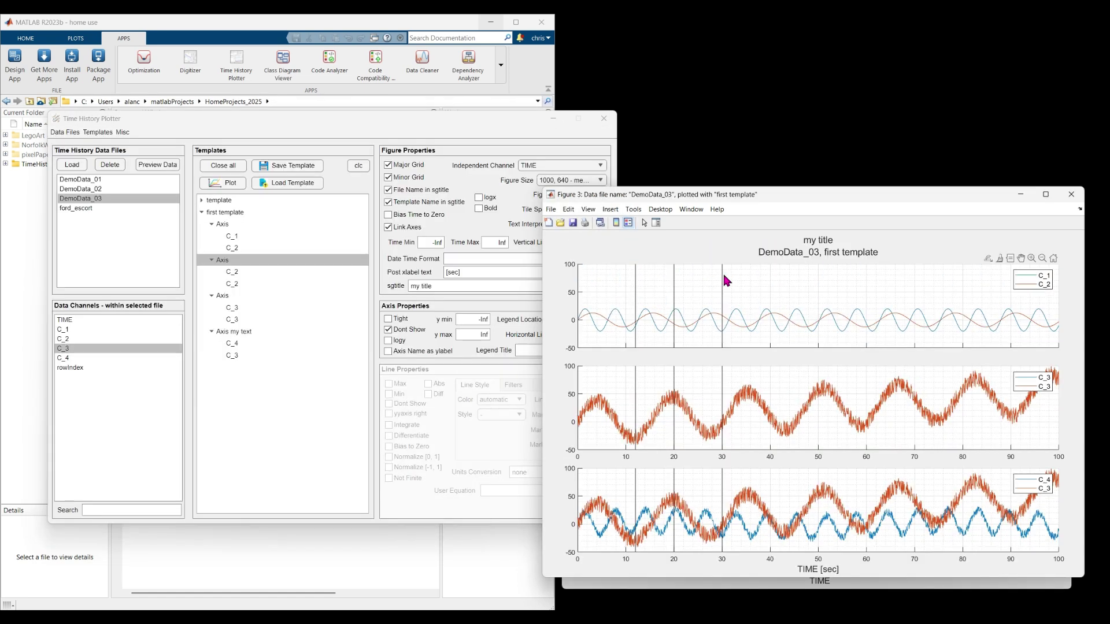
- Set the third axis's horizontal lines to 20 50 and replot the first template
{"action": "left_click", "coordinate": [254, 308]}
{"action": "left_click", "coordinate": [580, 336]}
{"action": "type", "text": "25 50"}
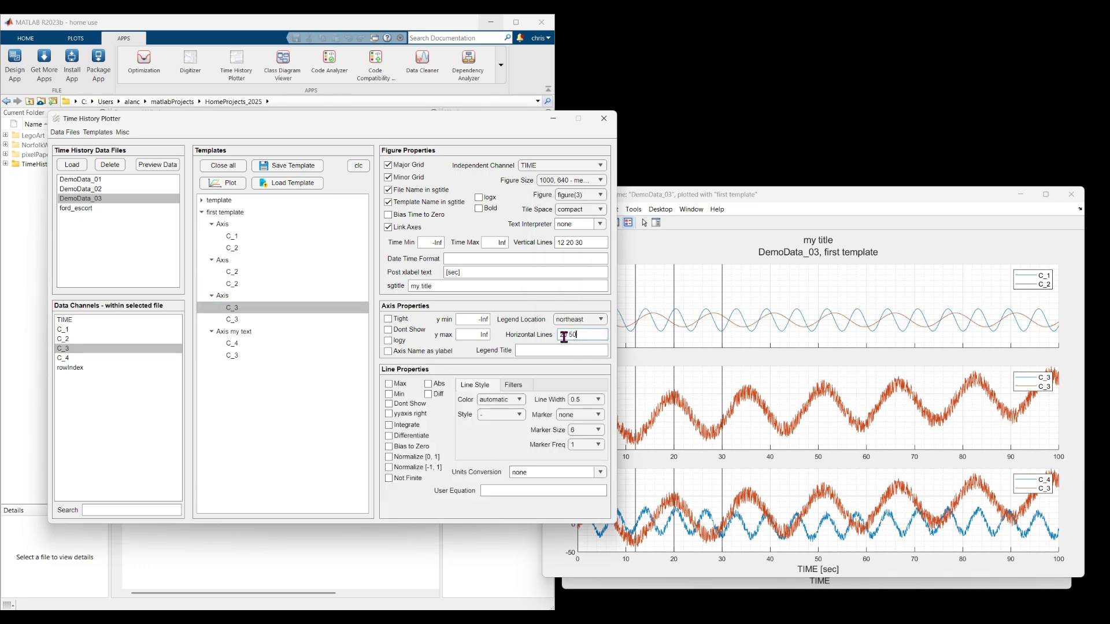
{"action": "left_click", "coordinate": [228, 184]}
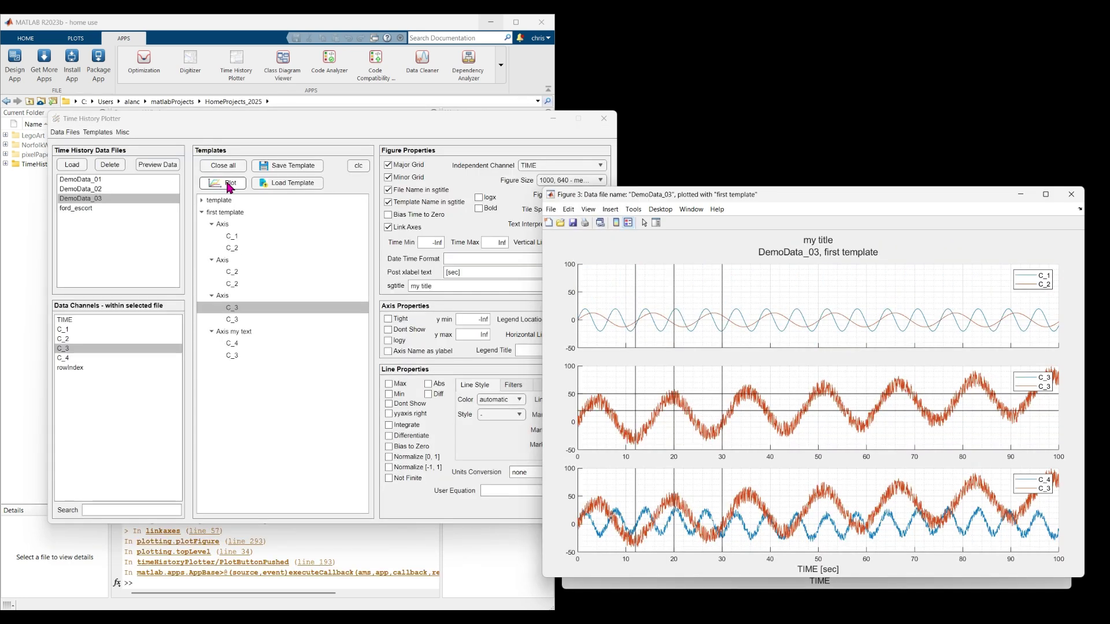
- Disable Link Axes in the figure properties and replot the first template
{"action": "left_click", "coordinate": [398, 228]}
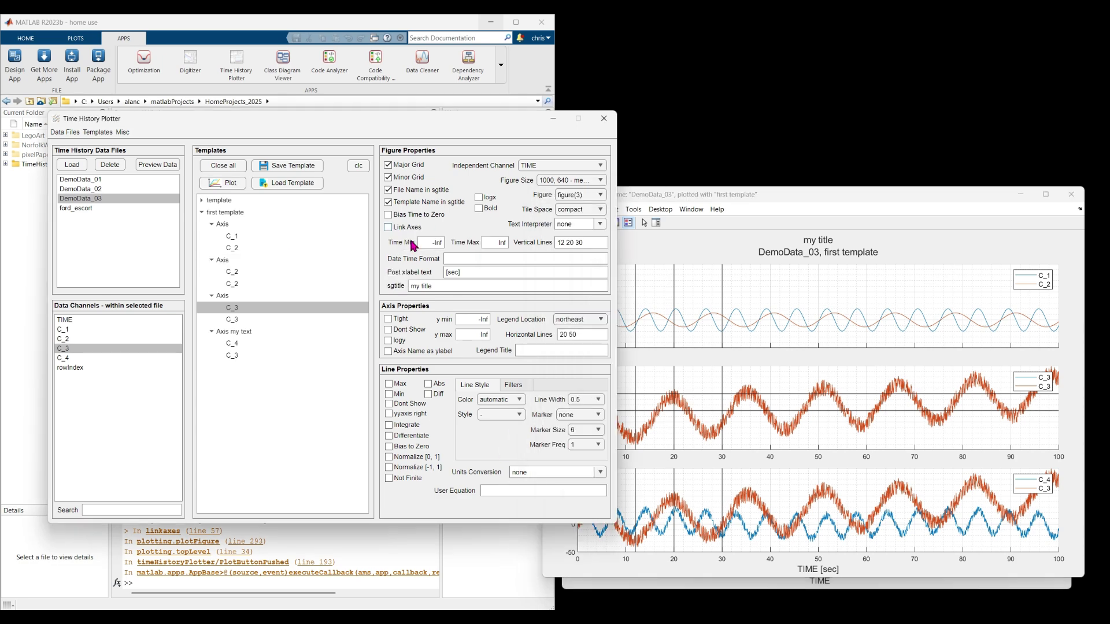
{"action": "left_click", "coordinate": [226, 184]}
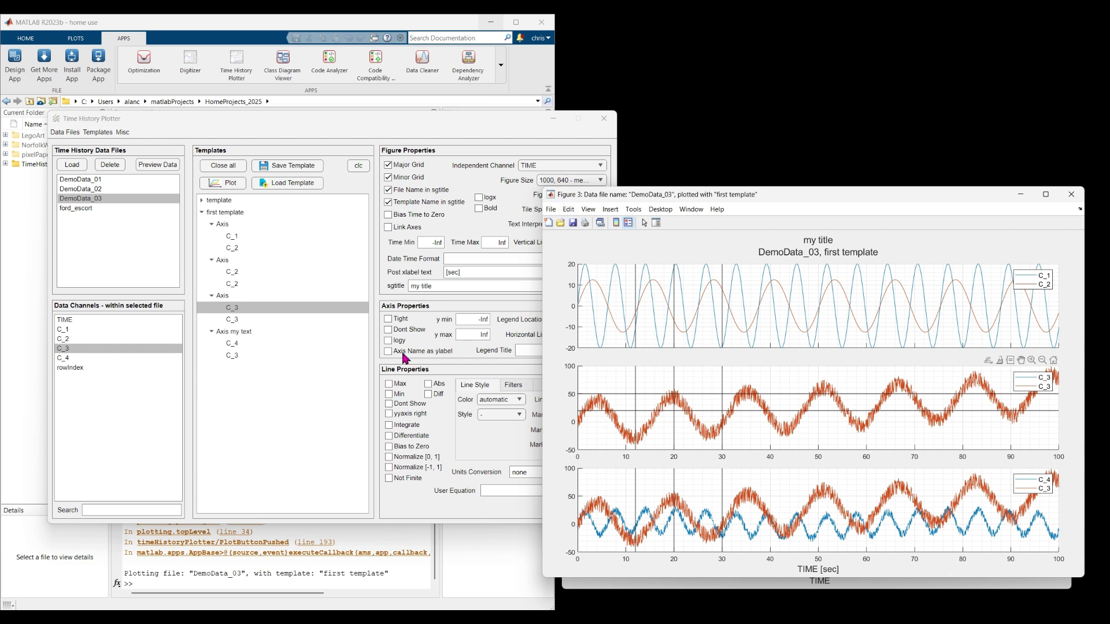
{"action": "left_click", "coordinate": [491, 453]}
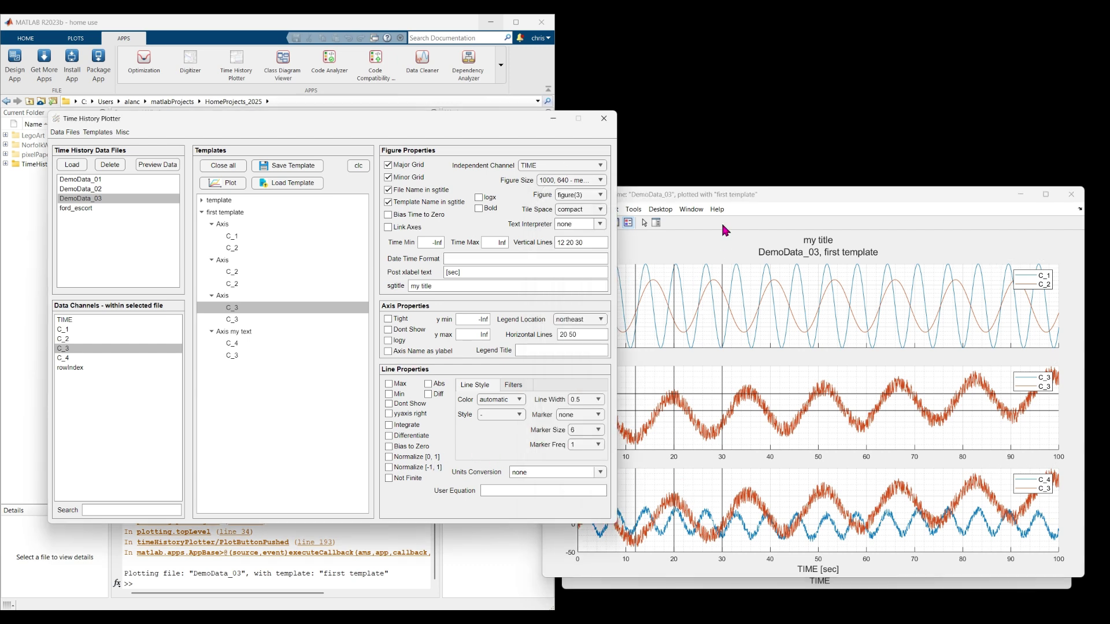
- Add channels C_3 and C_4 as new lines to Axis my text
{"action": "left_click", "coordinate": [289, 342]}
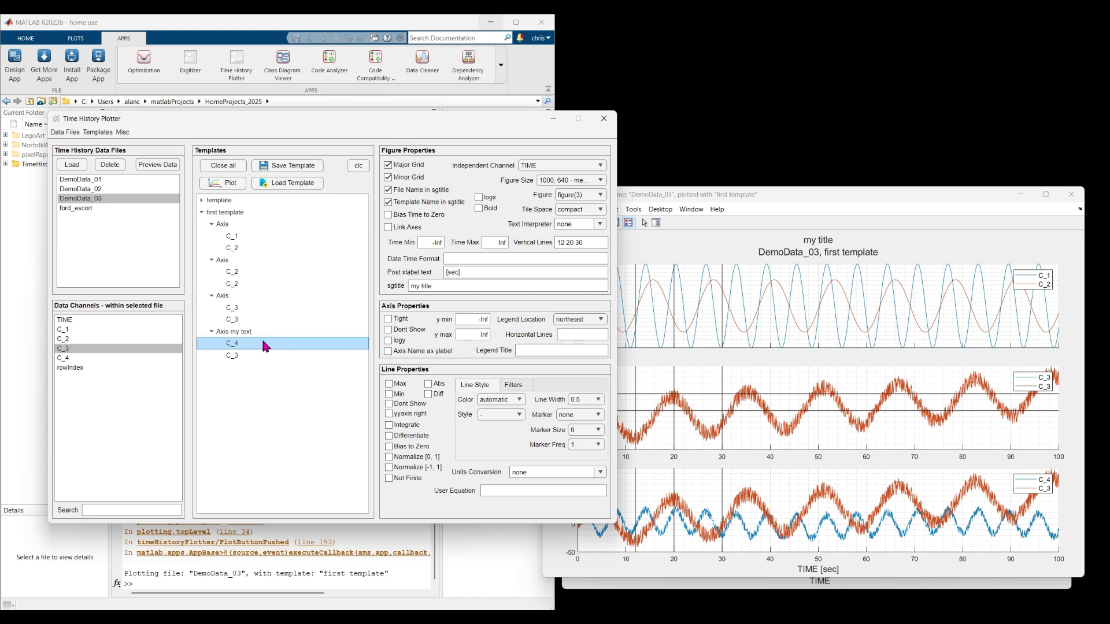
{"action": "right_click", "coordinate": [85, 350]}
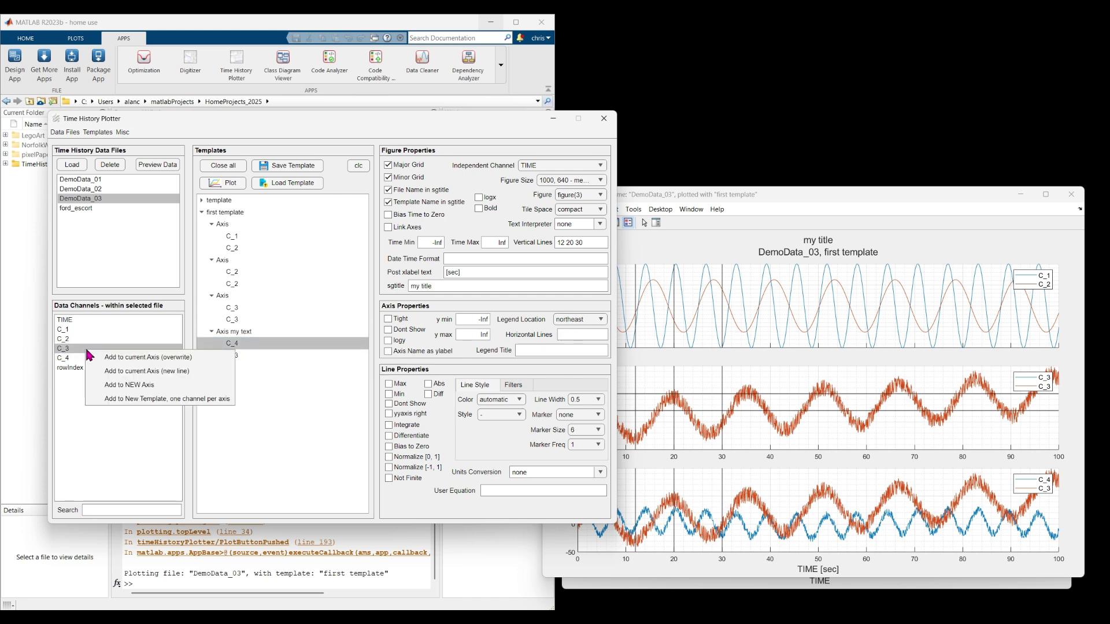
{"action": "left_click", "coordinate": [164, 377]}
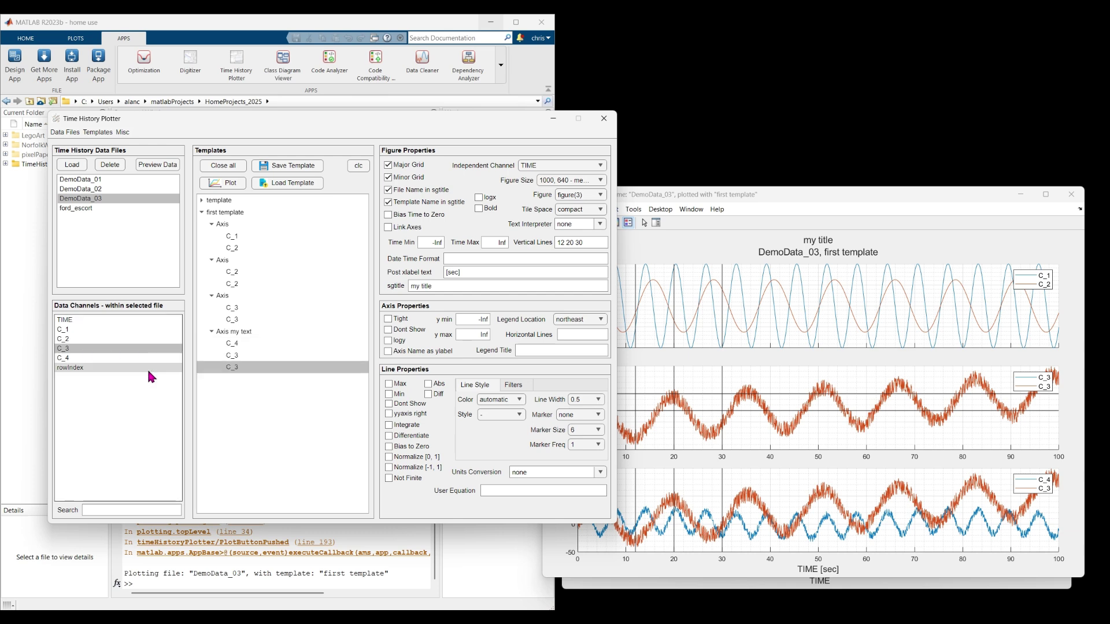
{"action": "right_click", "coordinate": [80, 359]}
{"action": "left_click", "coordinate": [146, 380]}
- Enable Integrate for the first and last C_4 lines under Axis my text
{"action": "left_click", "coordinate": [257, 346]}
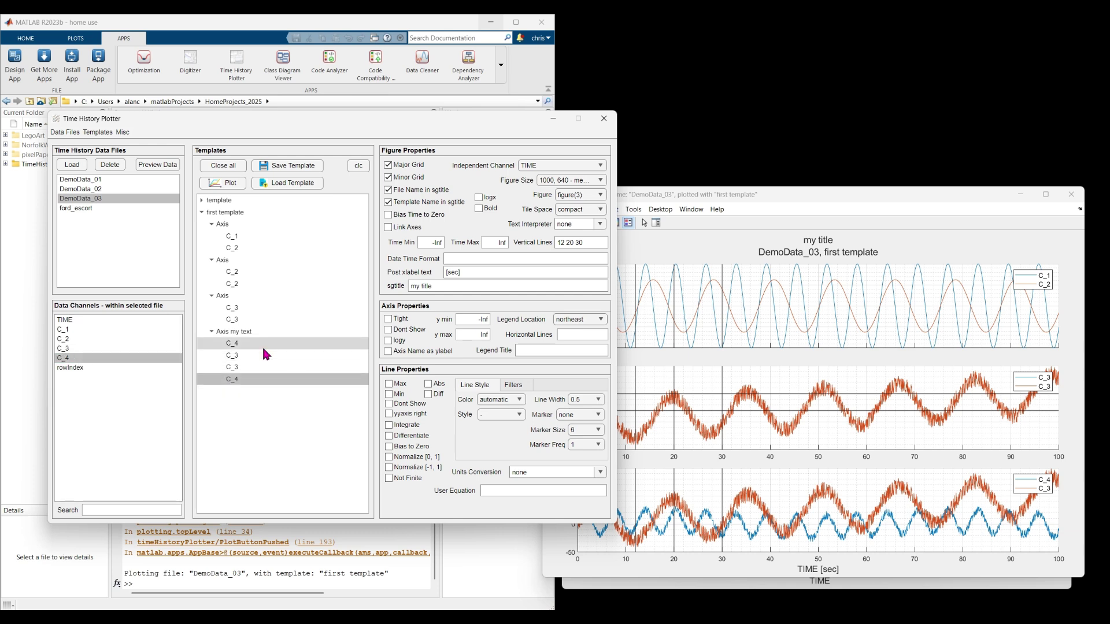
{"action": "left_click", "coordinate": [408, 426]}
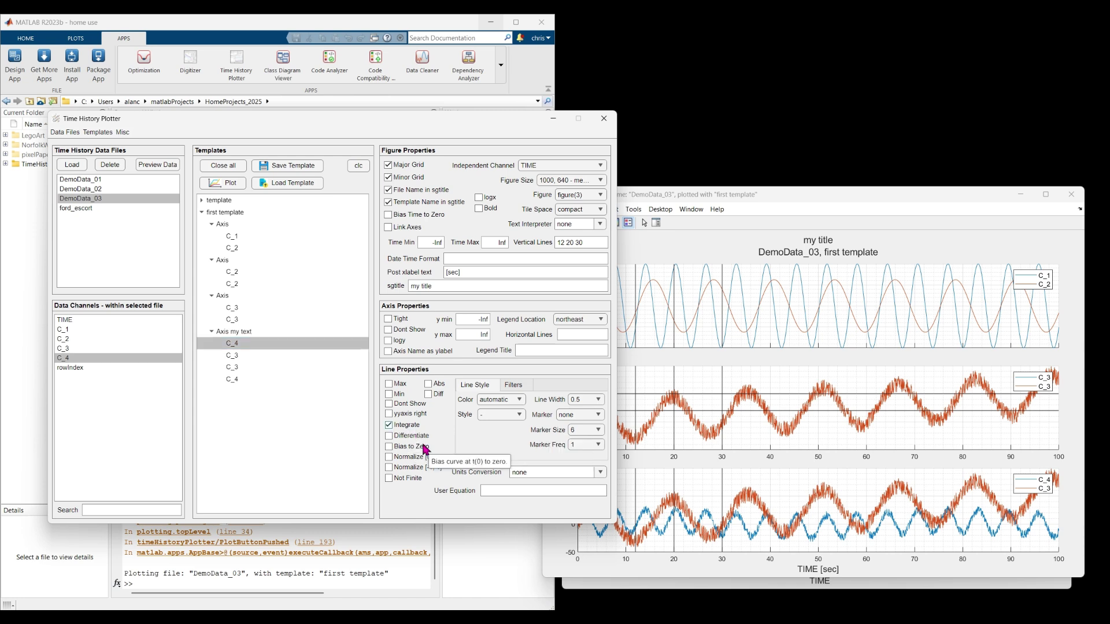
{"action": "left_click", "coordinate": [231, 379]}
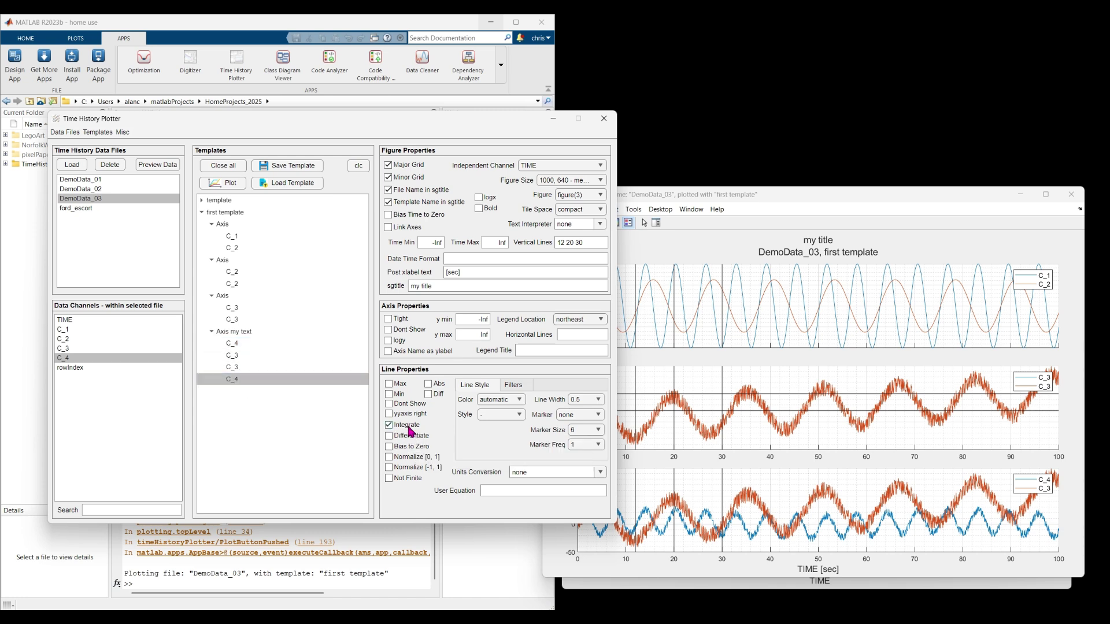
- Apply SmoothData with method movmean and window 50 to the second C_3 line under Axis my text, and replot the first template
{"action": "left_click", "coordinate": [248, 345]}
{"action": "left_click", "coordinate": [250, 380]}
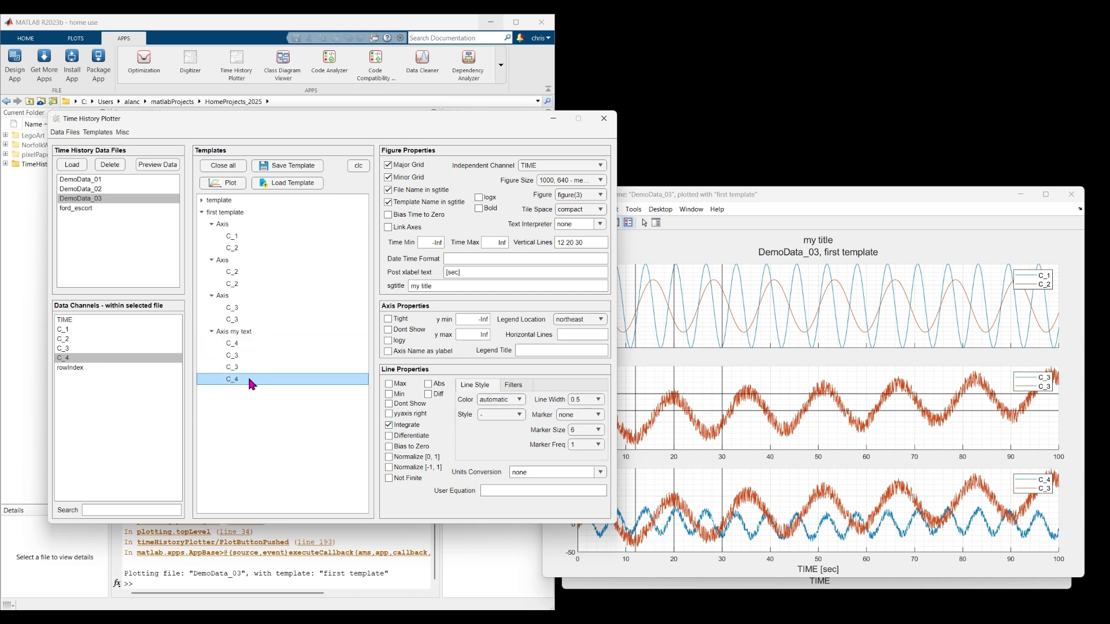
{"action": "left_click", "coordinate": [240, 368]}
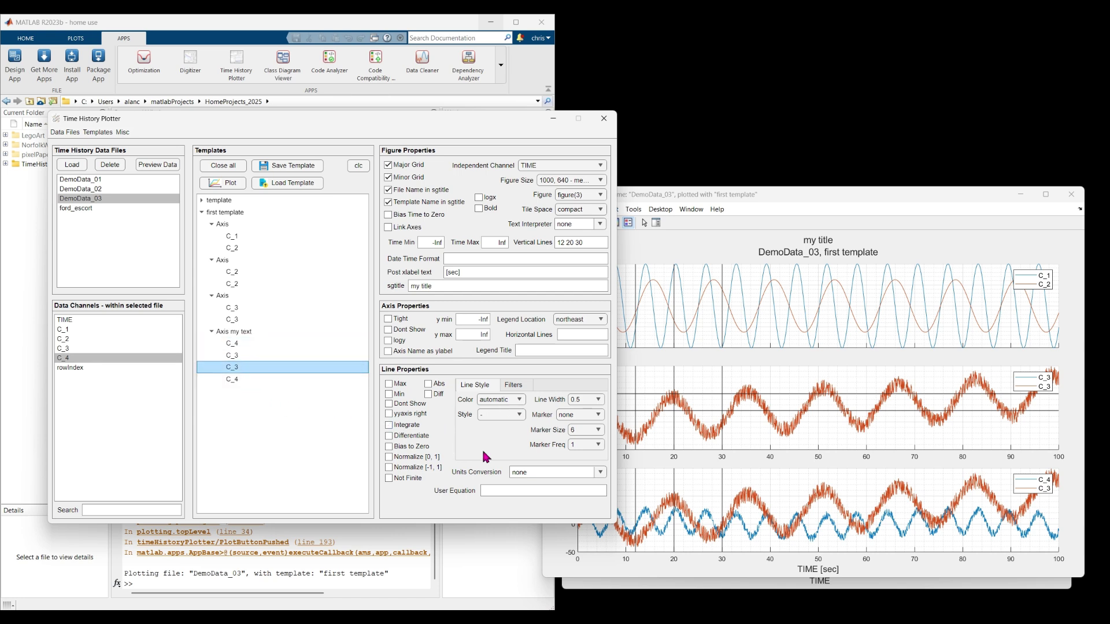
{"action": "left_click", "coordinate": [513, 385]}
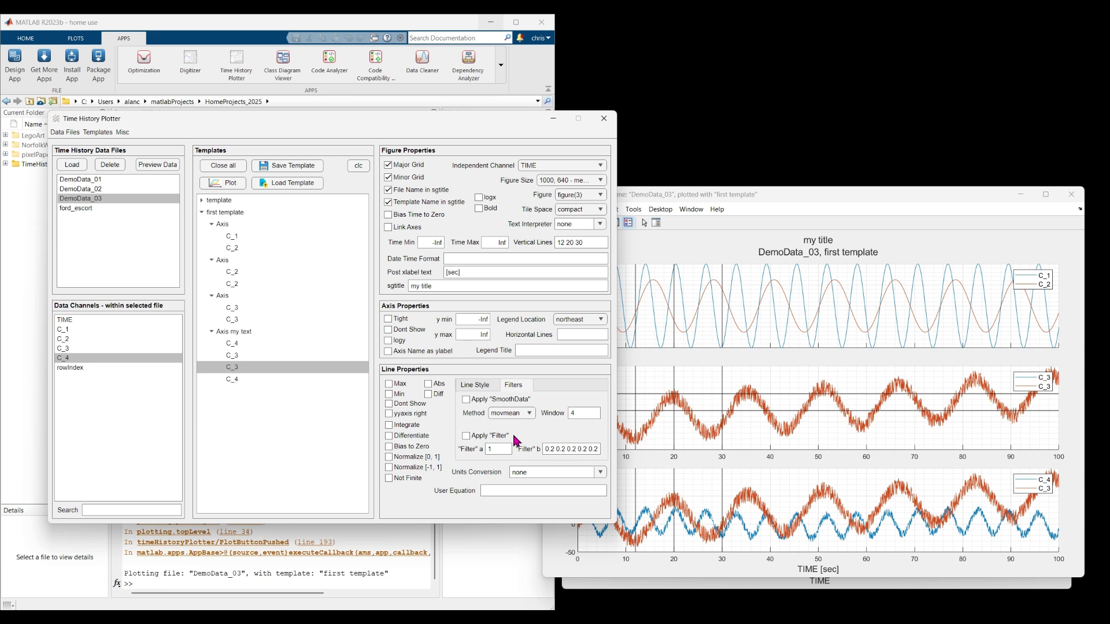
{"action": "left_click", "coordinate": [466, 399]}
{"action": "double_click", "coordinate": [578, 414]}
{"action": "type", "text": "50"}
{"action": "left_click", "coordinate": [310, 453]}
{"action": "left_click", "coordinate": [227, 183]}
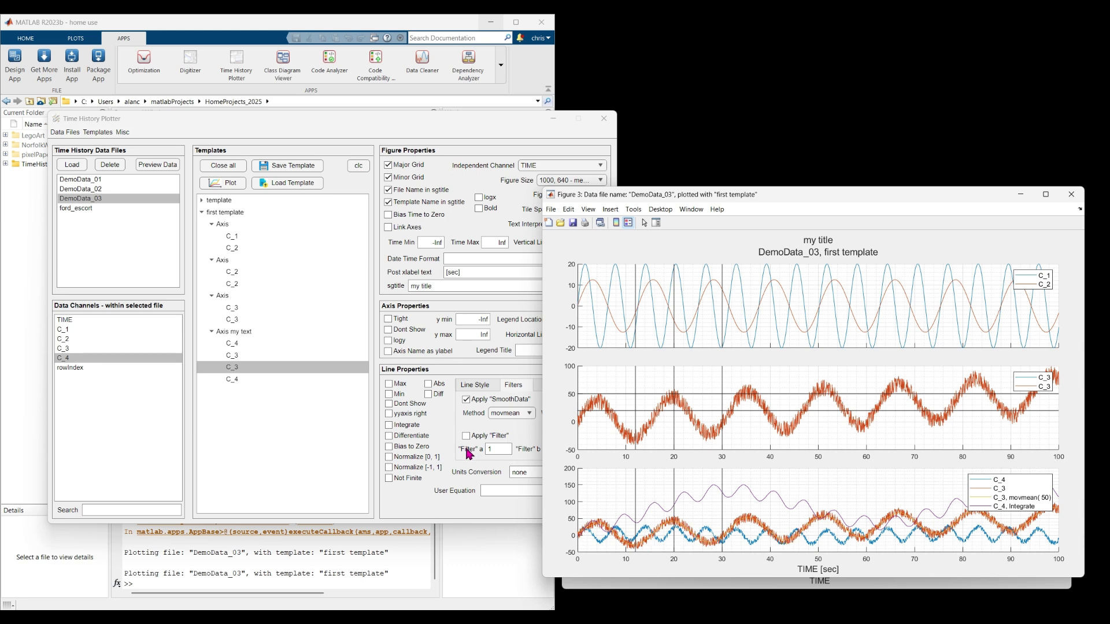
- Set the smoothed C_3 line's color to black and its line width to 2.0, and replot the first template
{"action": "left_click", "coordinate": [477, 413]}
{"action": "left_click", "coordinate": [513, 414]}
{"action": "left_click", "coordinate": [474, 386]}
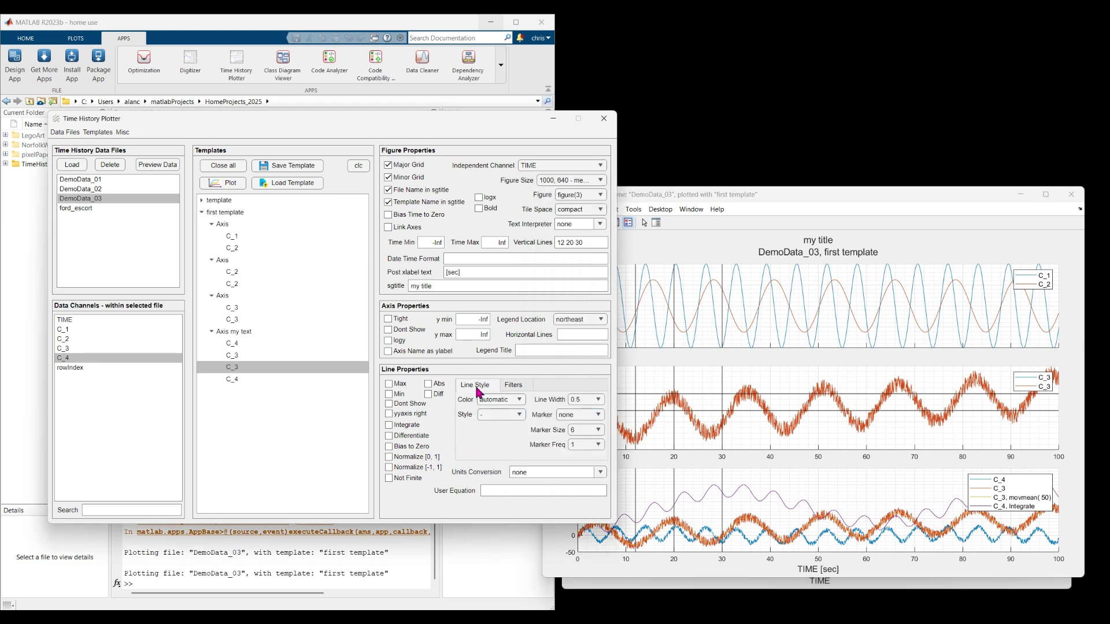
{"action": "left_click", "coordinate": [498, 399]}
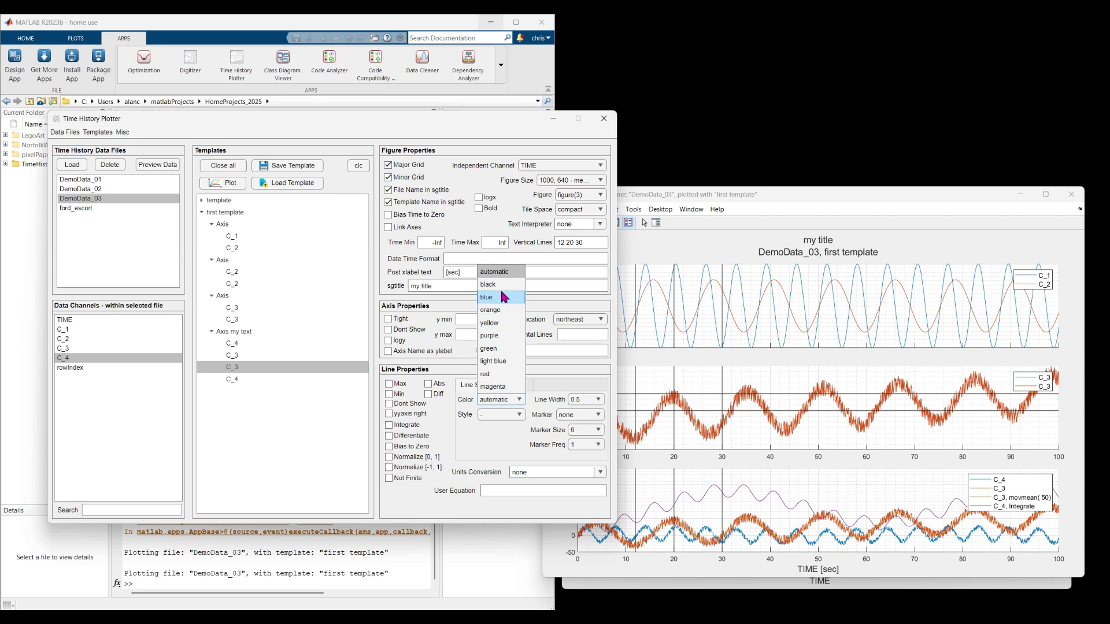
{"action": "left_click", "coordinate": [491, 285]}
{"action": "left_click", "coordinate": [598, 400]}
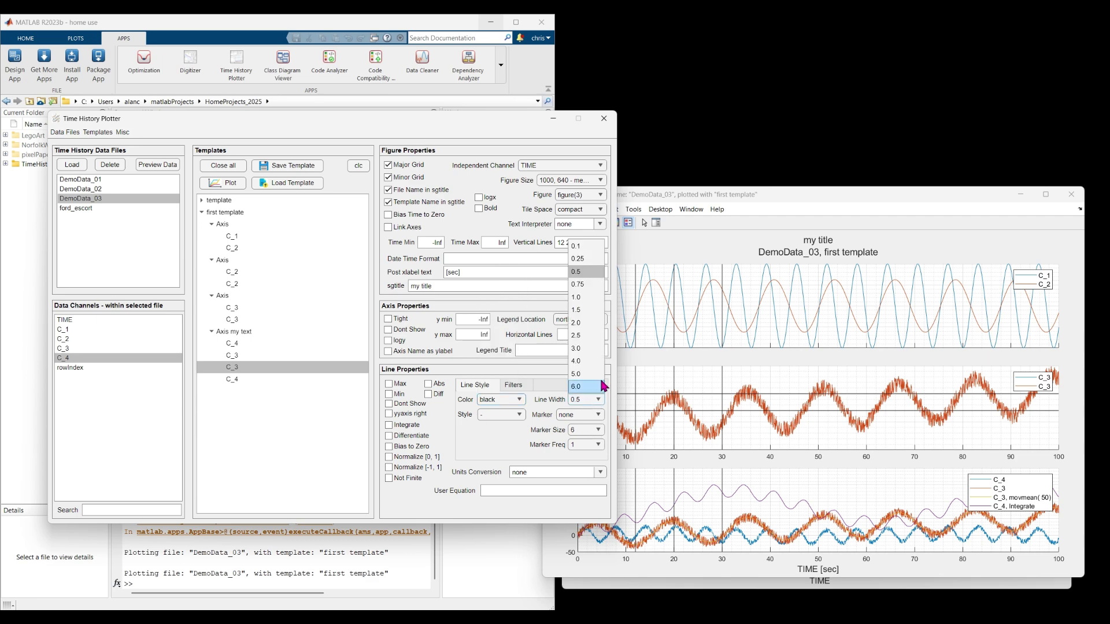
{"action": "left_click", "coordinate": [589, 311]}
{"action": "left_click", "coordinate": [223, 182]}
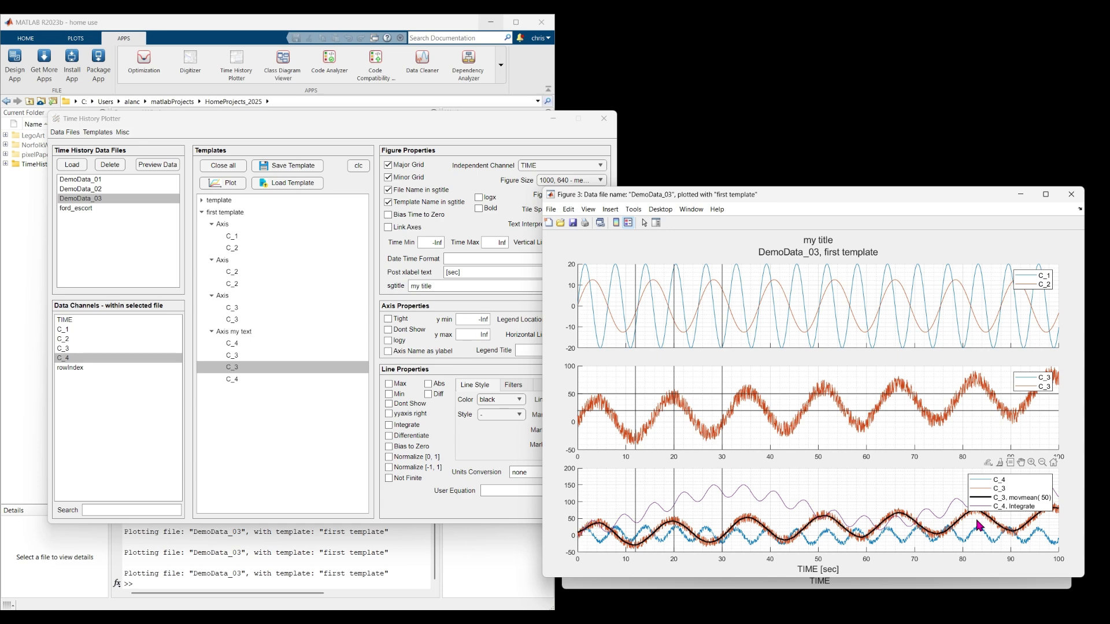
- Plot the DemoData_02 file with the first template
{"action": "left_click_drag", "start_coordinate": [308, 118], "coordinate": [336, 128]}
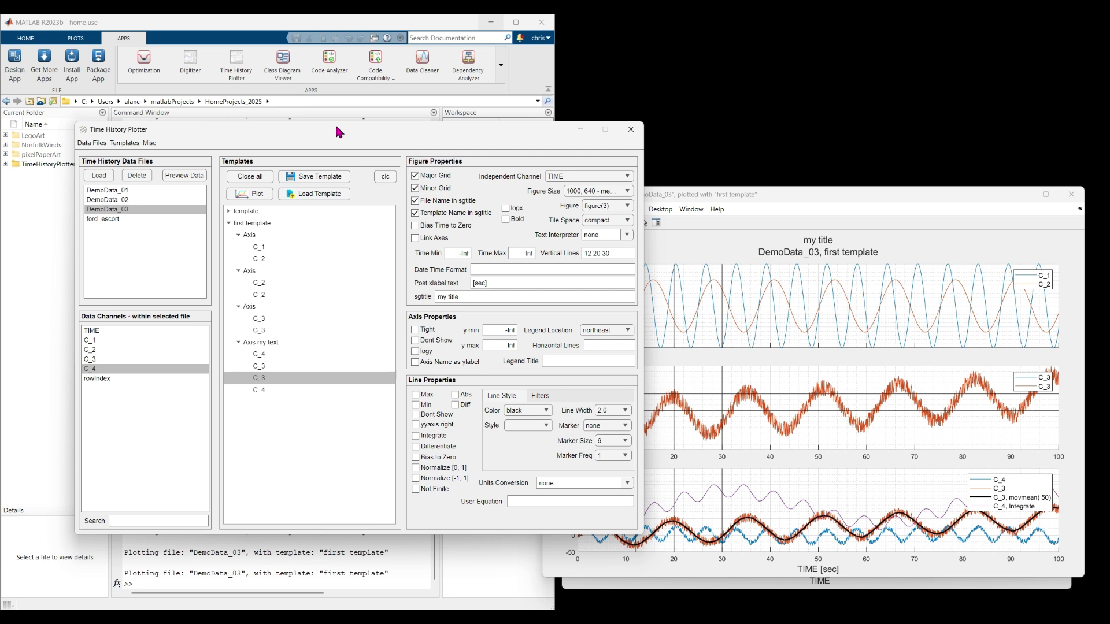
{"action": "left_click", "coordinate": [120, 200]}
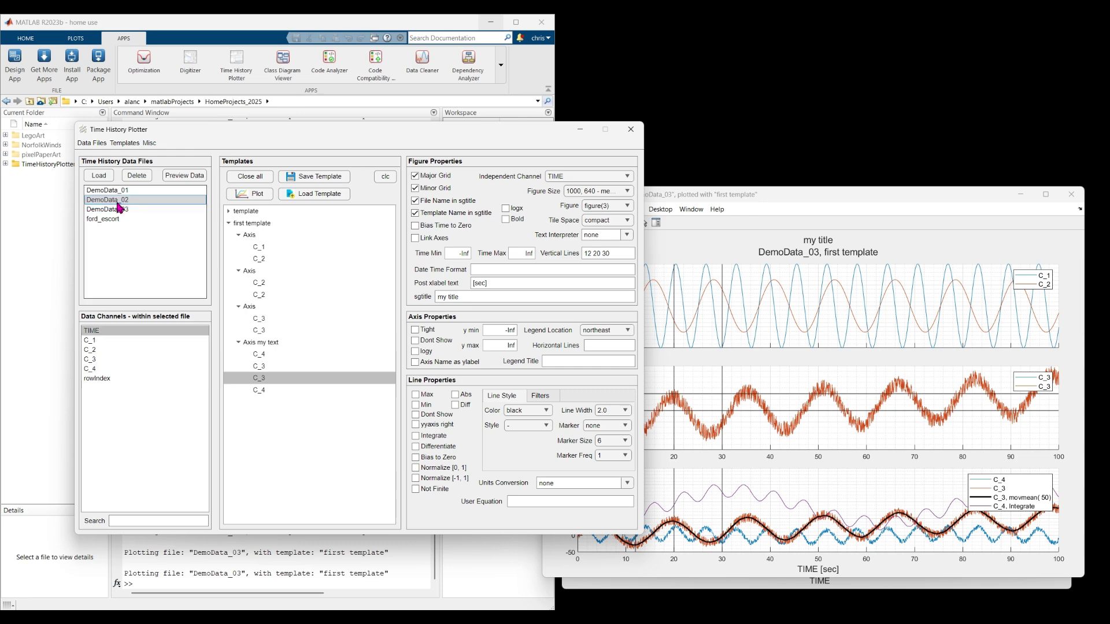
{"action": "left_click", "coordinate": [258, 196]}
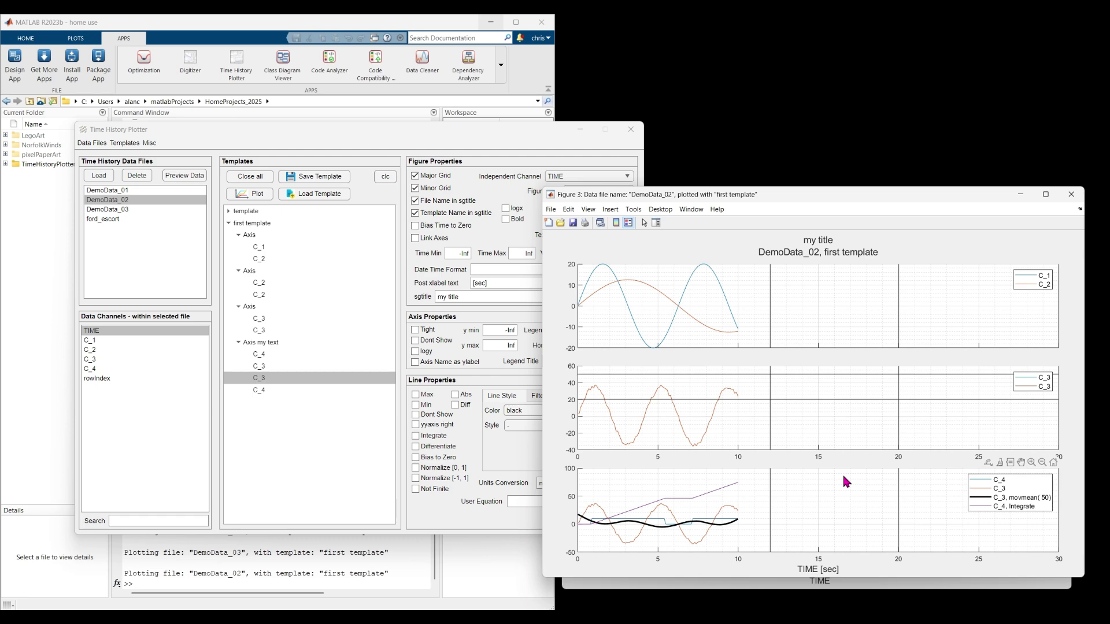
{"action": "left_click_drag", "start_coordinate": [383, 132], "coordinate": [416, 138]}
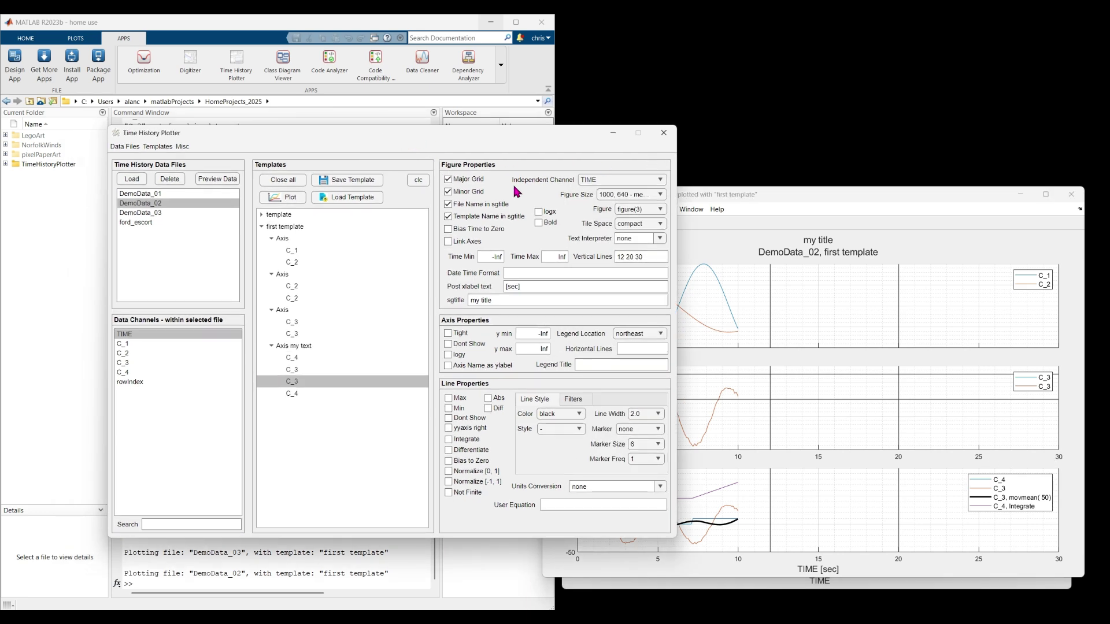
- Close all plot figures and delete all templates
{"action": "left_click", "coordinate": [283, 181]}
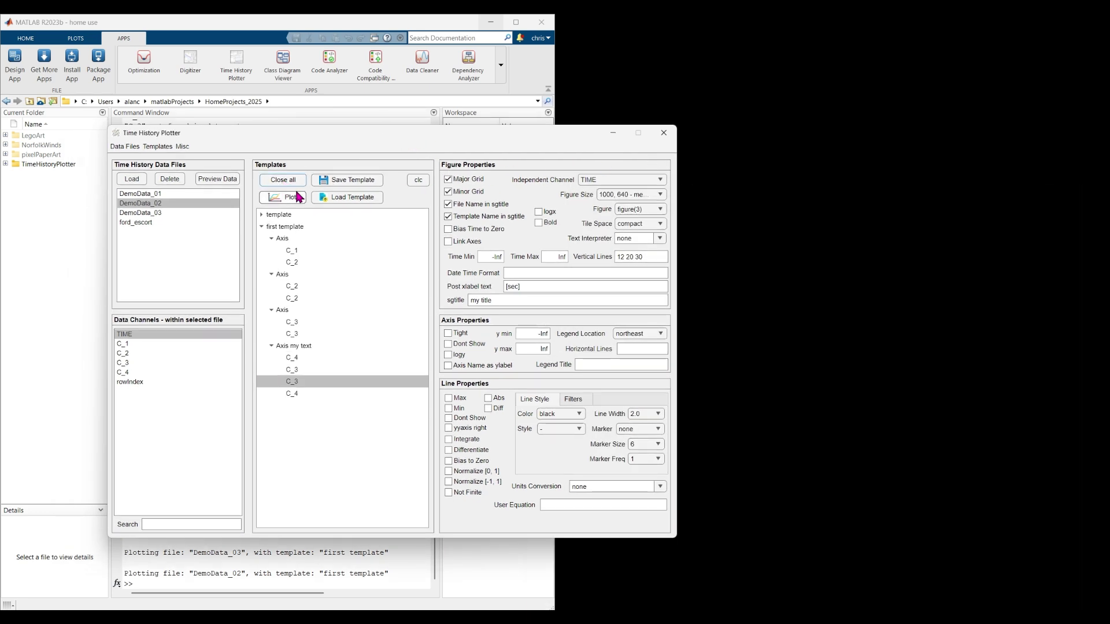
{"action": "left_click", "coordinate": [209, 205]}
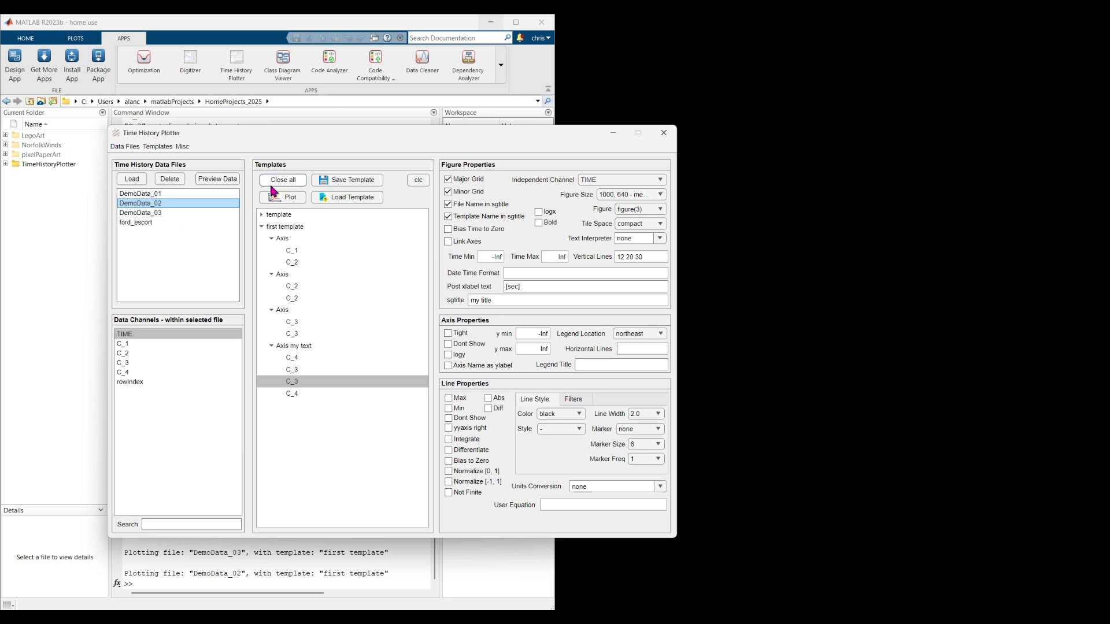
{"action": "double_click", "coordinate": [279, 227]}
{"action": "right_click", "coordinate": [287, 252]}
{"action": "mouse_move", "coordinate": [306, 262]}
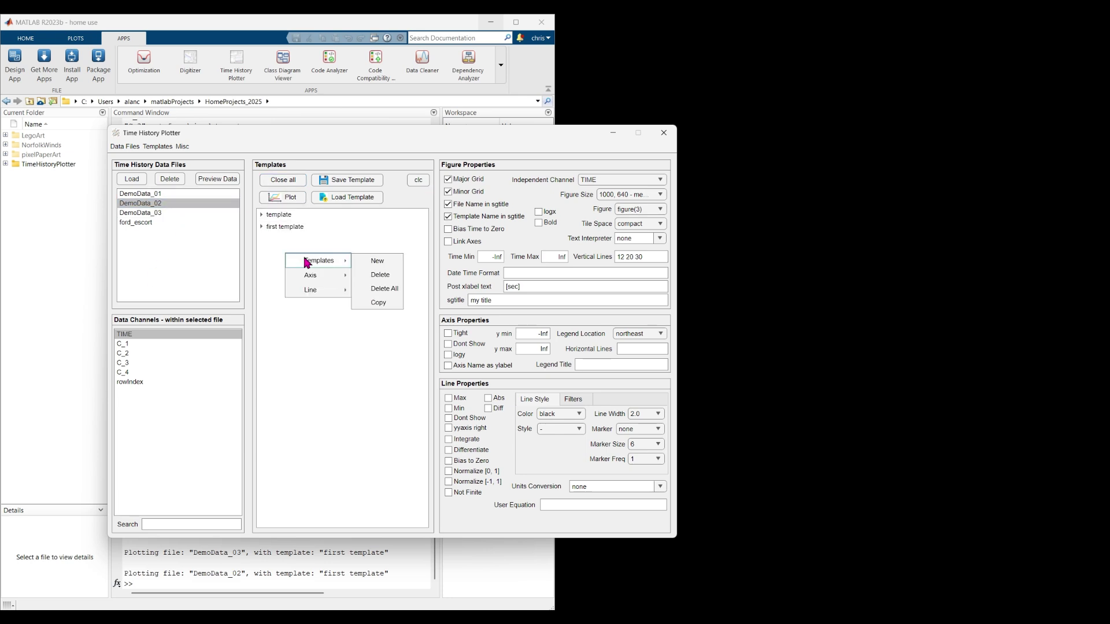
{"action": "left_click", "coordinate": [381, 288]}
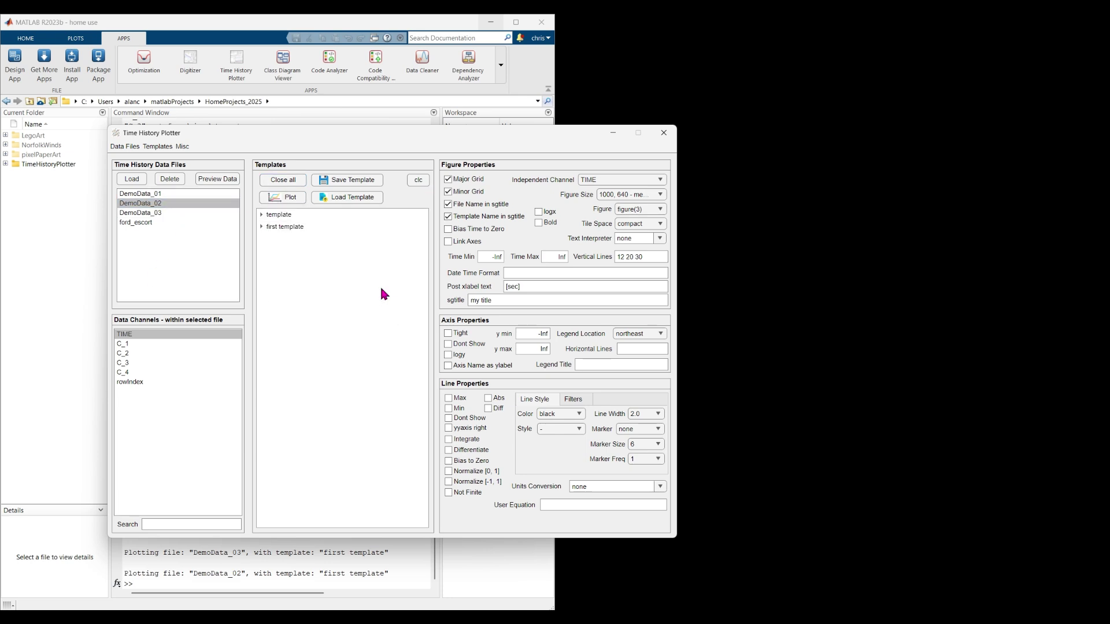
- Delete all loaded time history data files
{"action": "left_click", "coordinate": [140, 194], "text": "shift"}
{"action": "left_click", "coordinate": [170, 179]}
{"action": "left_click", "coordinate": [170, 180]}
- Load the aapl_history data file from the demoData folder inside TimeHistoryPlotter
{"action": "left_click", "coordinate": [132, 179]}
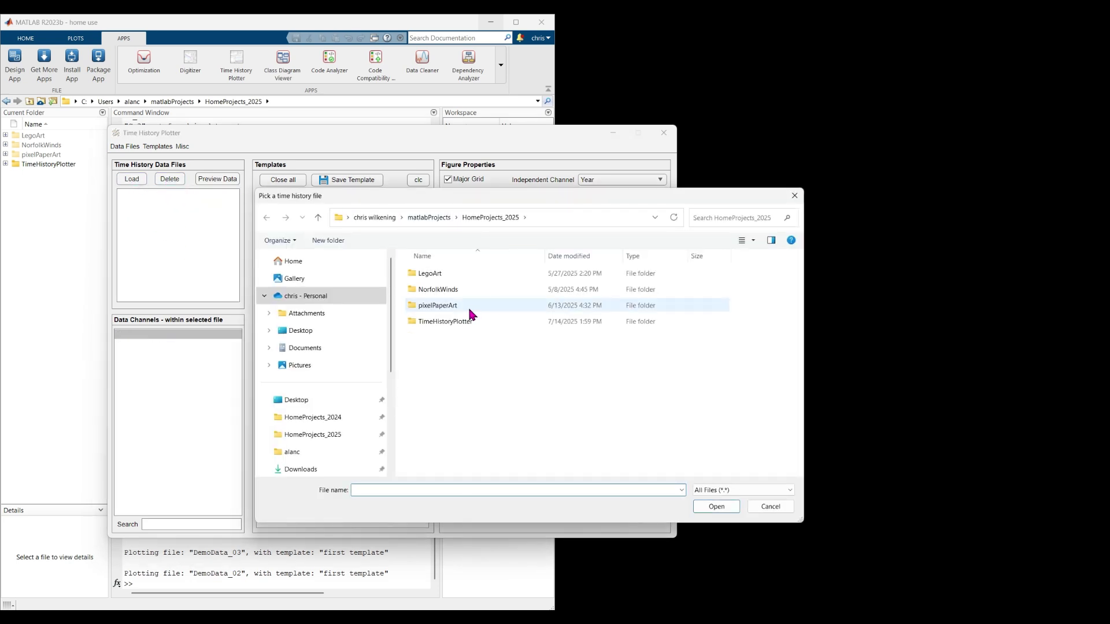
{"action": "double_click", "coordinate": [447, 322]}
{"action": "left_click", "coordinate": [440, 355]}
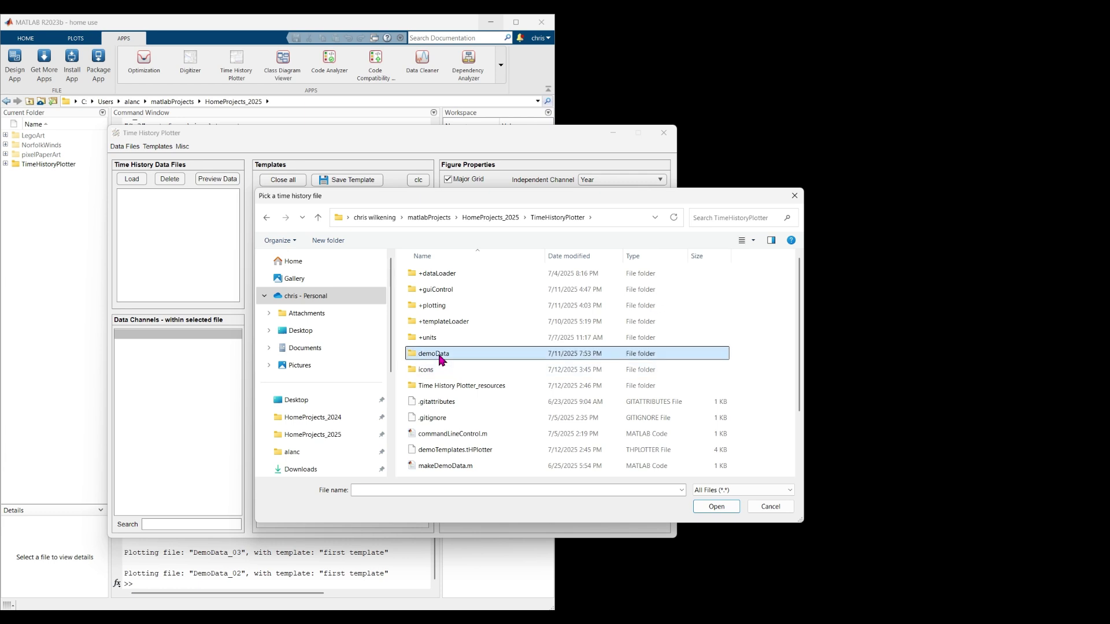
{"action": "double_click", "coordinate": [441, 355]}
{"action": "left_click", "coordinate": [447, 386]}
{"action": "left_click", "coordinate": [716, 507]}
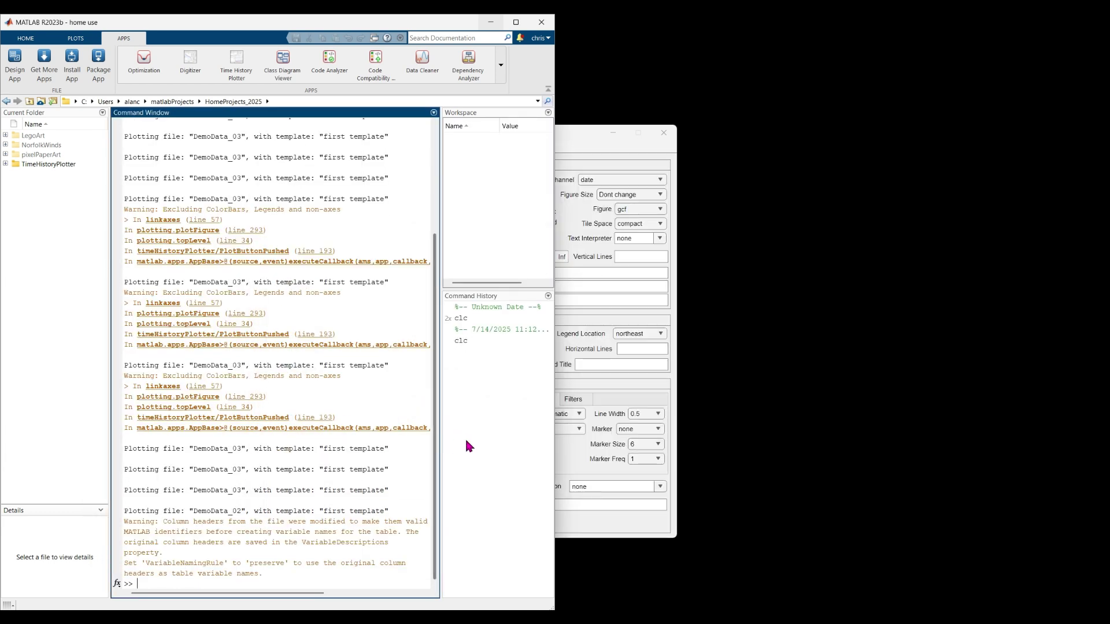
{"action": "left_click", "coordinate": [574, 144]}
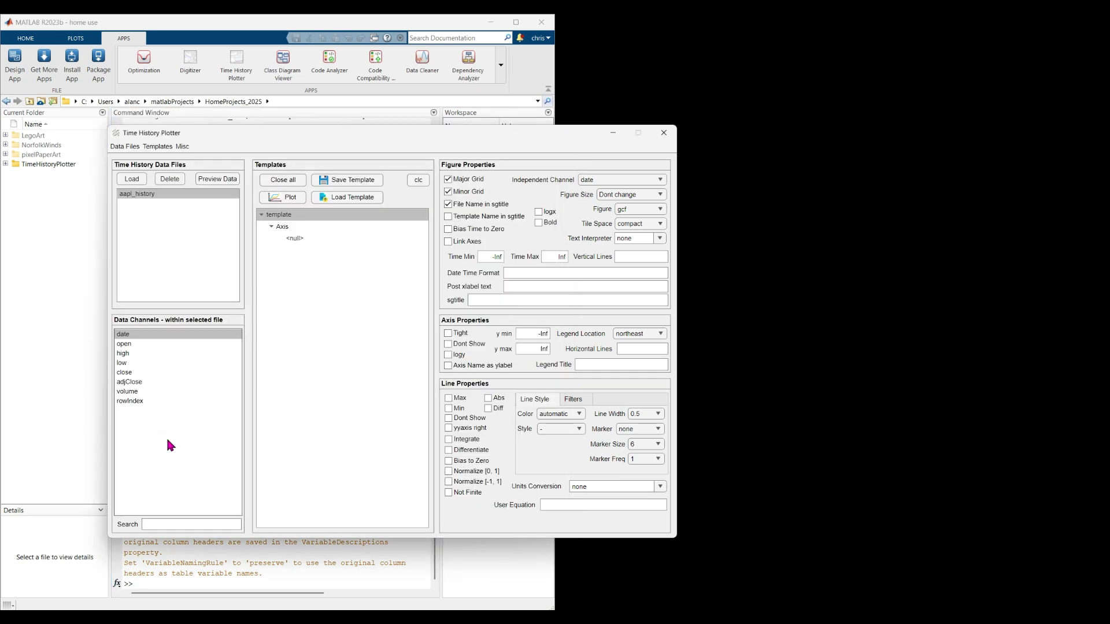
- Clear the command window, preview the aapl_history data, and examine how its date column is formatted
{"action": "left_click", "coordinate": [134, 334]}
{"action": "left_click_drag", "start_coordinate": [267, 136], "coordinate": [541, 165]}
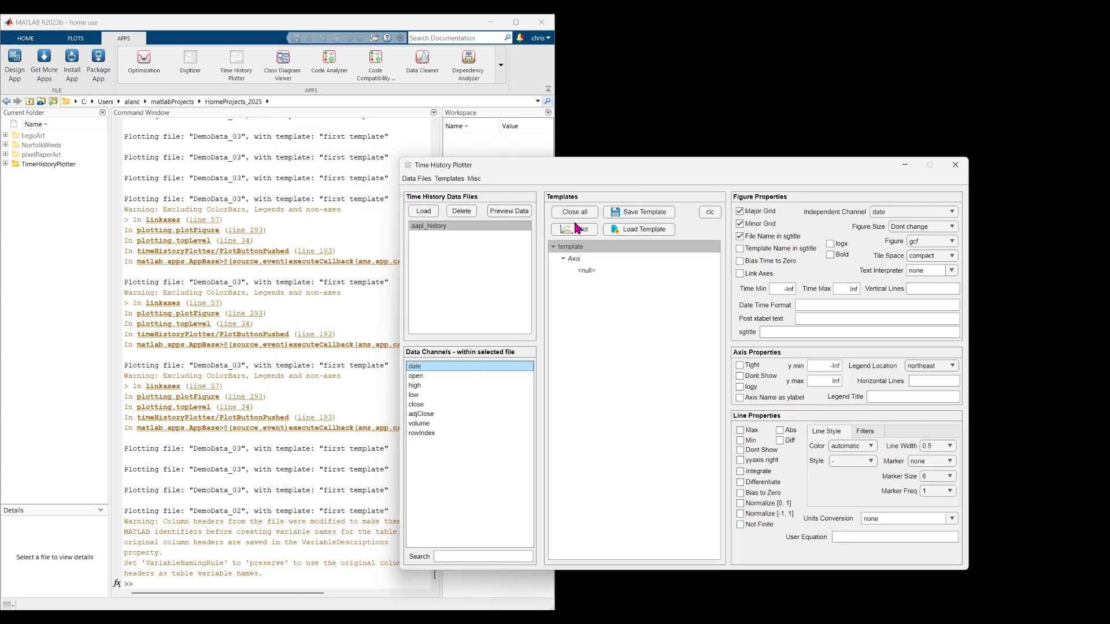
{"action": "left_click", "coordinate": [712, 214]}
{"action": "left_click", "coordinate": [512, 212]}
{"action": "left_click_drag", "start_coordinate": [501, 164], "coordinate": [573, 156]}
{"action": "left_click_drag", "start_coordinate": [138, 178], "coordinate": [208, 175]}
{"action": "left_click_drag", "start_coordinate": [666, 162], "coordinate": [640, 166]}
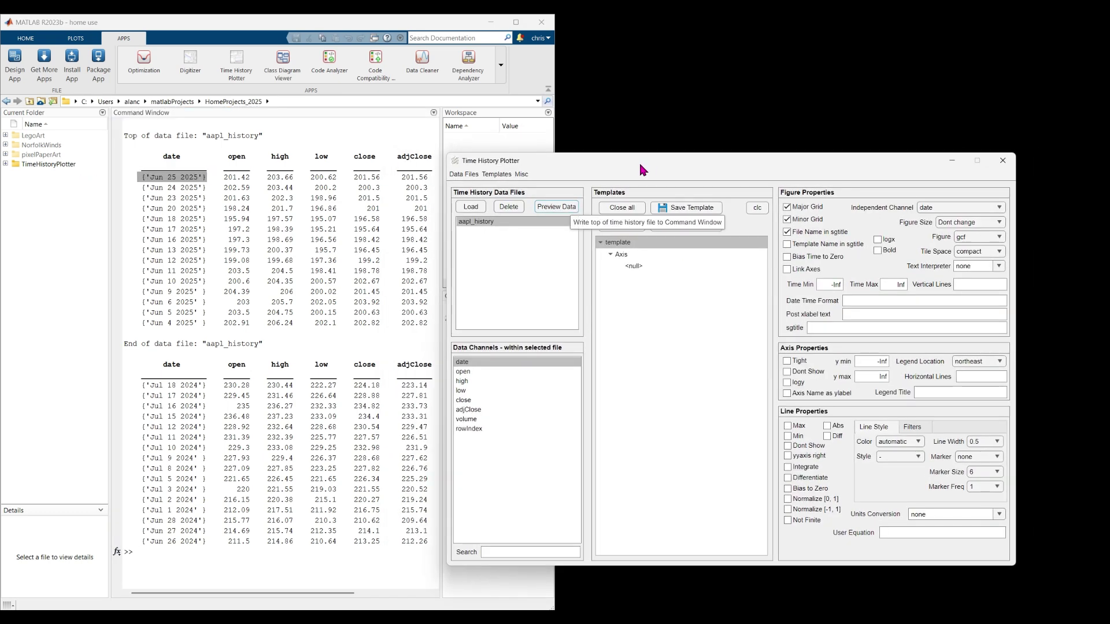
- Display the Date Time Format summary and look up the code for an abbreviated month name
{"action": "left_click", "coordinate": [864, 315]}
{"action": "left_click", "coordinate": [871, 301]}
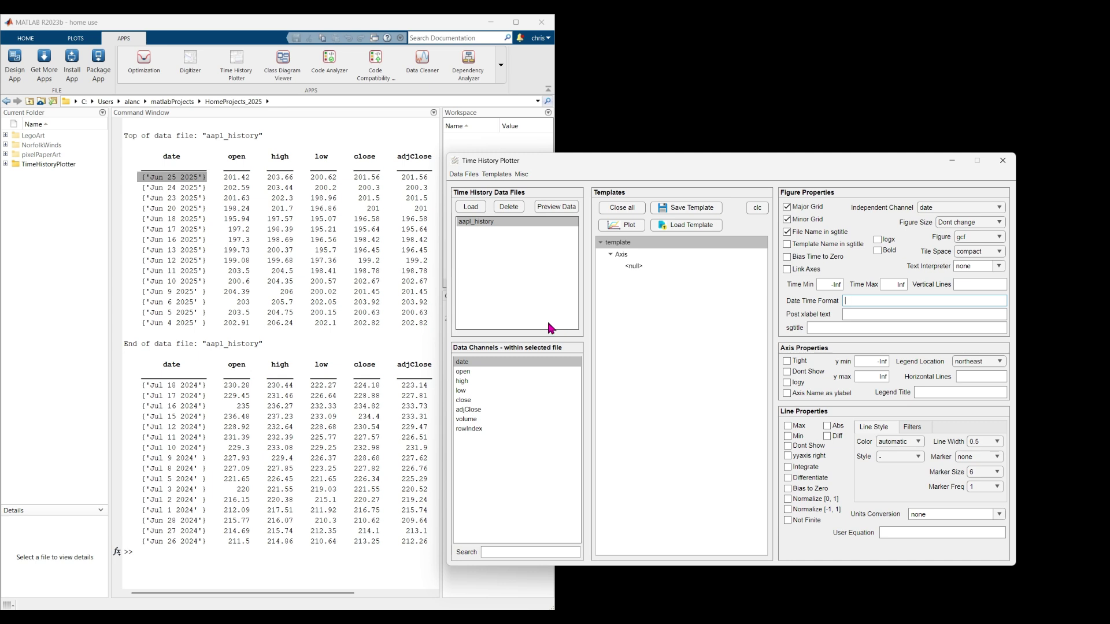
{"action": "left_click", "coordinate": [522, 175]}
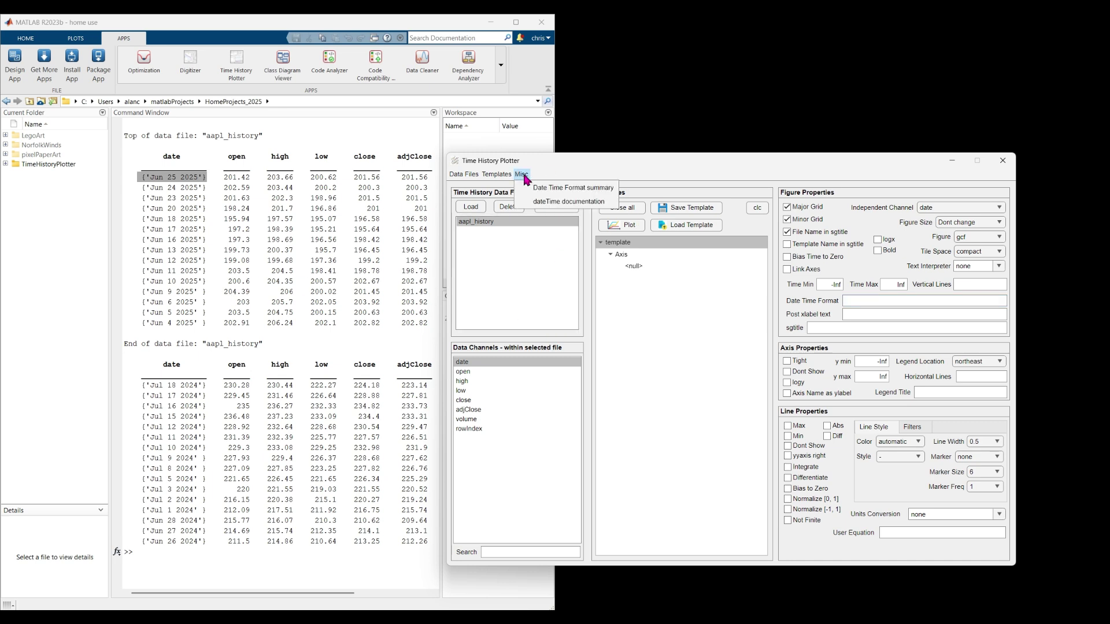
{"action": "left_click", "coordinate": [575, 190]}
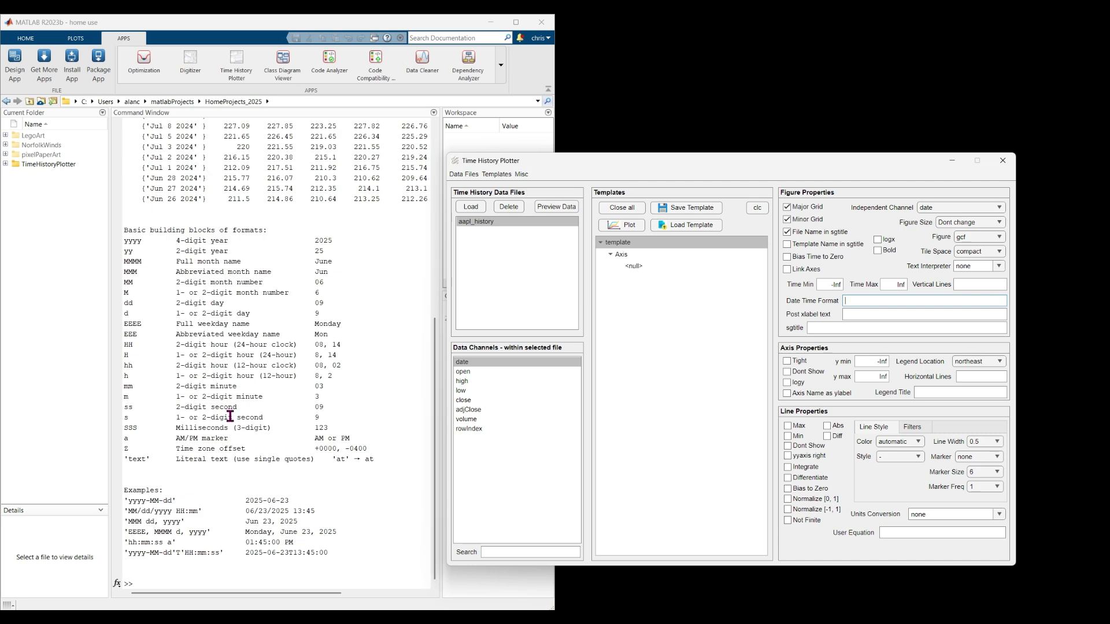
{"action": "scroll", "coordinate": [199, 310], "scroll_direction": "up", "scroll_amount": 2}
{"action": "double_click", "coordinate": [130, 334]}
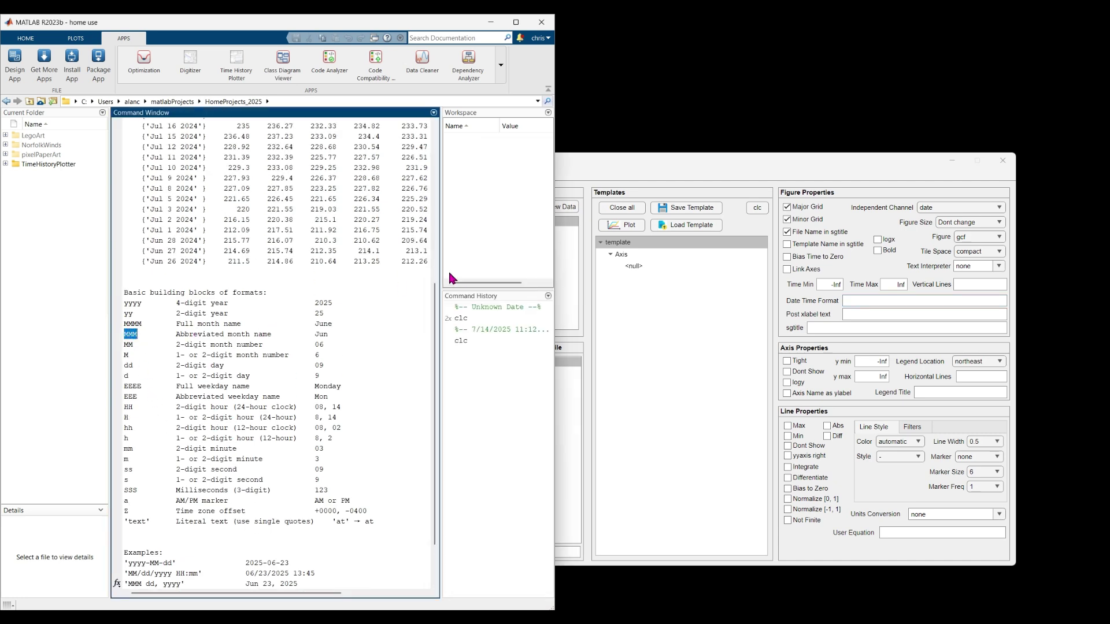
- Set the template's Date Time Format to MMM dd yyyy
{"action": "left_click", "coordinate": [873, 316]}
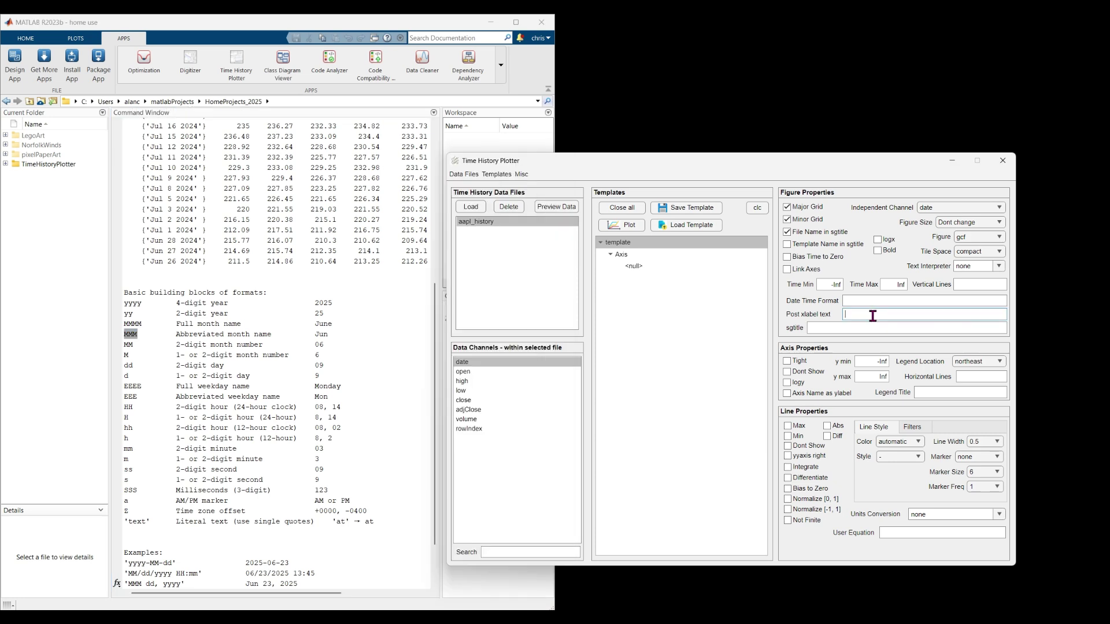
{"action": "left_click", "coordinate": [875, 300]}
{"action": "left_click_drag", "start_coordinate": [812, 161], "coordinate": [541, 158]}
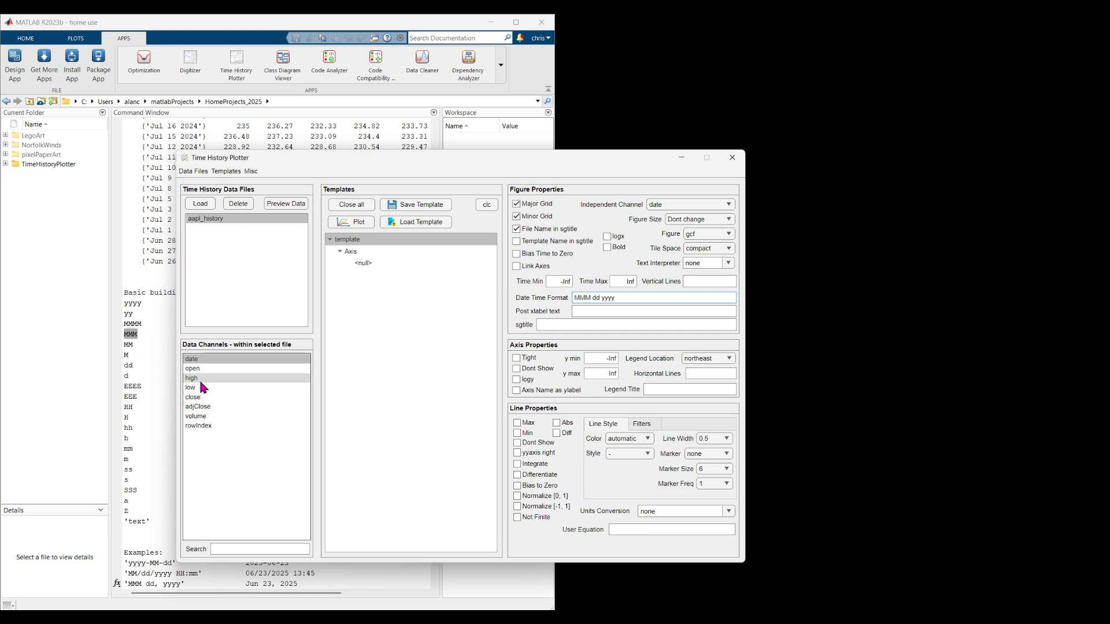
- Add the close and volume channels to the template, each on its own new axis
{"action": "left_click", "coordinate": [222, 397]}
{"action": "right_click", "coordinate": [223, 398]}
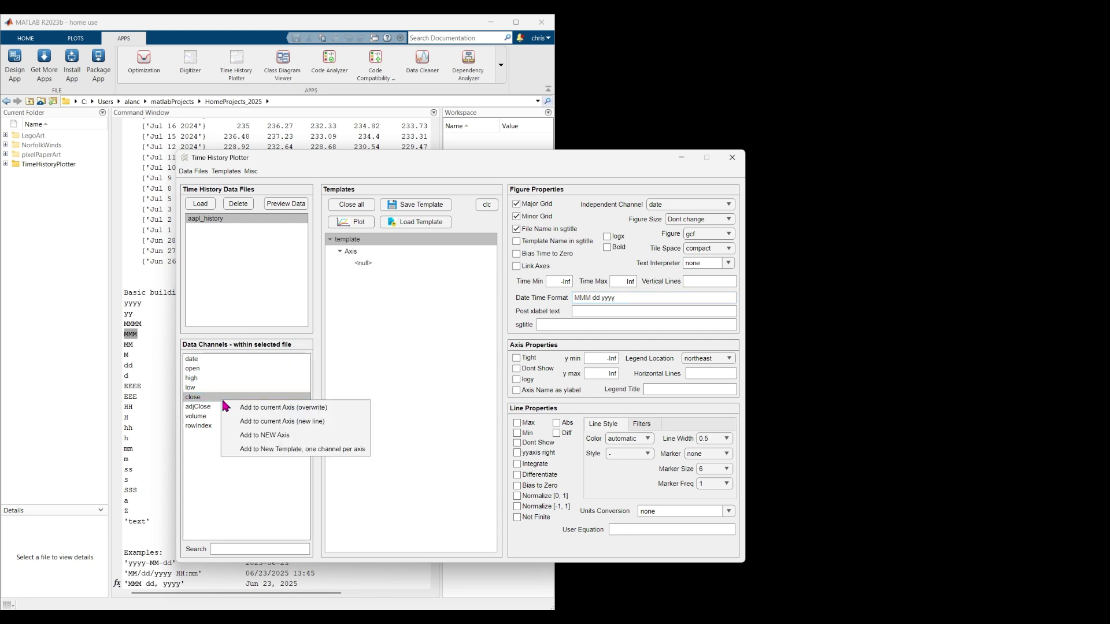
{"action": "left_click", "coordinate": [298, 436]}
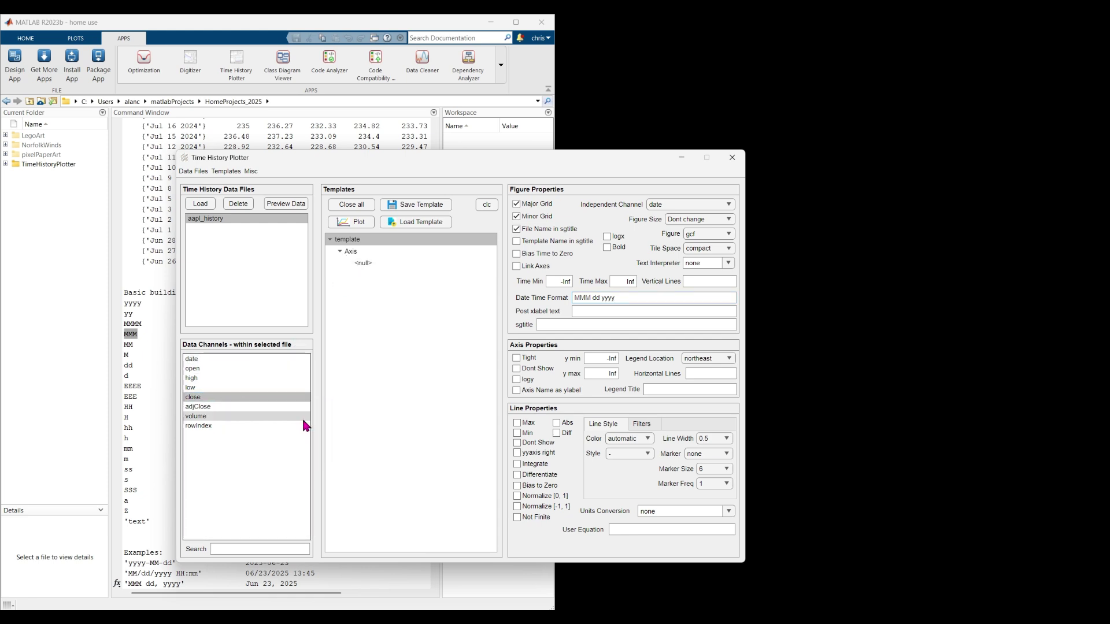
{"action": "left_click", "coordinate": [213, 416]}
{"action": "right_click", "coordinate": [213, 416]}
{"action": "left_click", "coordinate": [277, 454]}
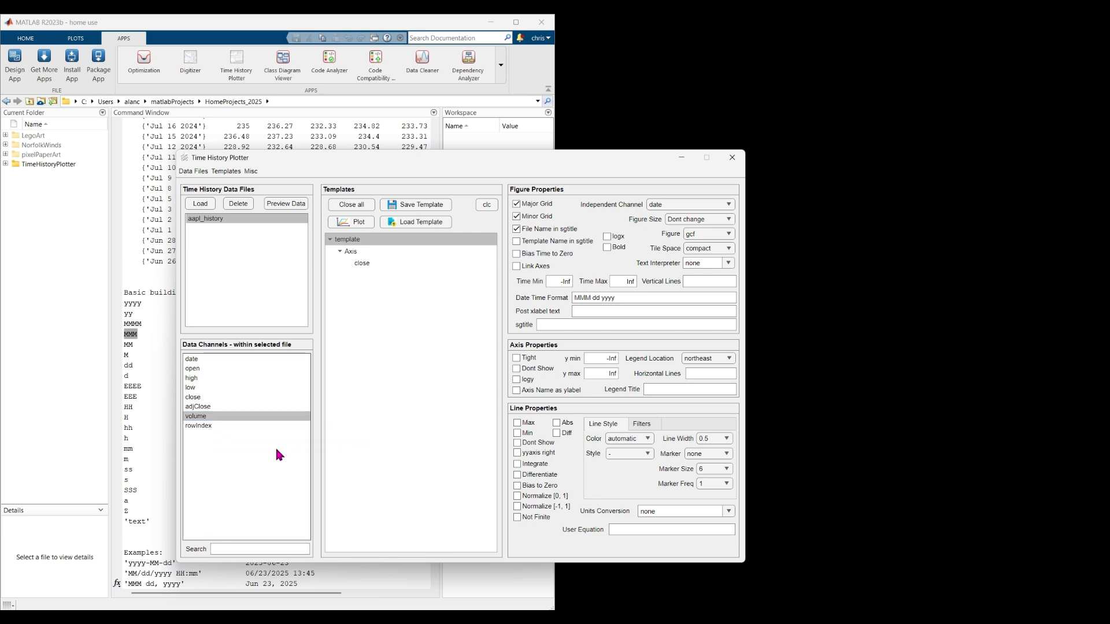
- Plot aapl_history with the template, and enlarge and reposition the resulting figure window
{"action": "left_click", "coordinate": [355, 224]}
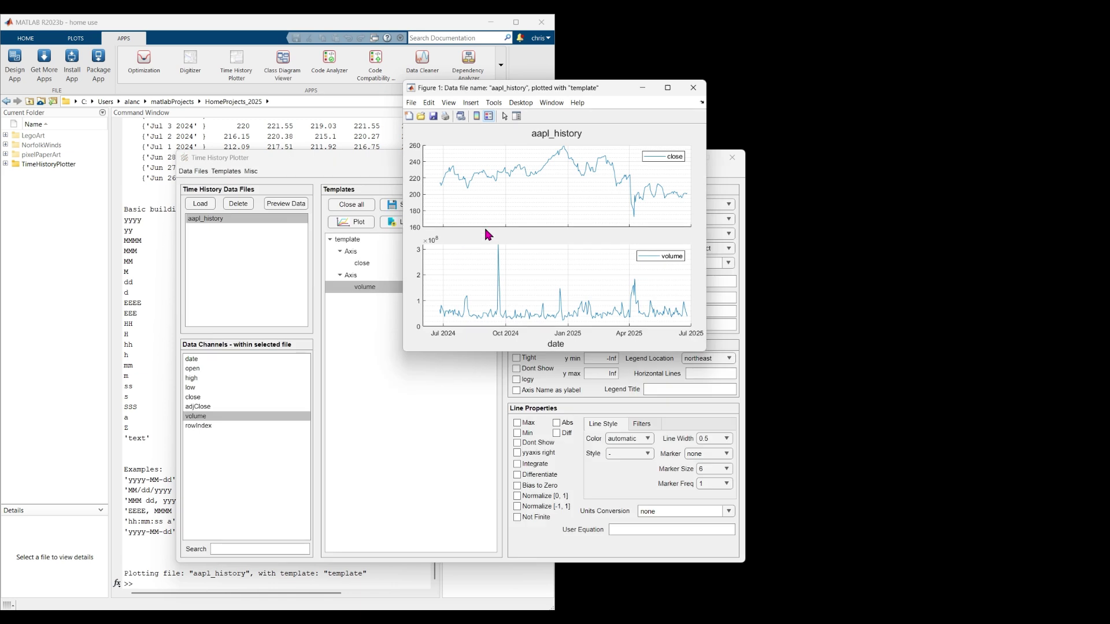
{"action": "left_click_drag", "start_coordinate": [527, 88], "coordinate": [879, 295]}
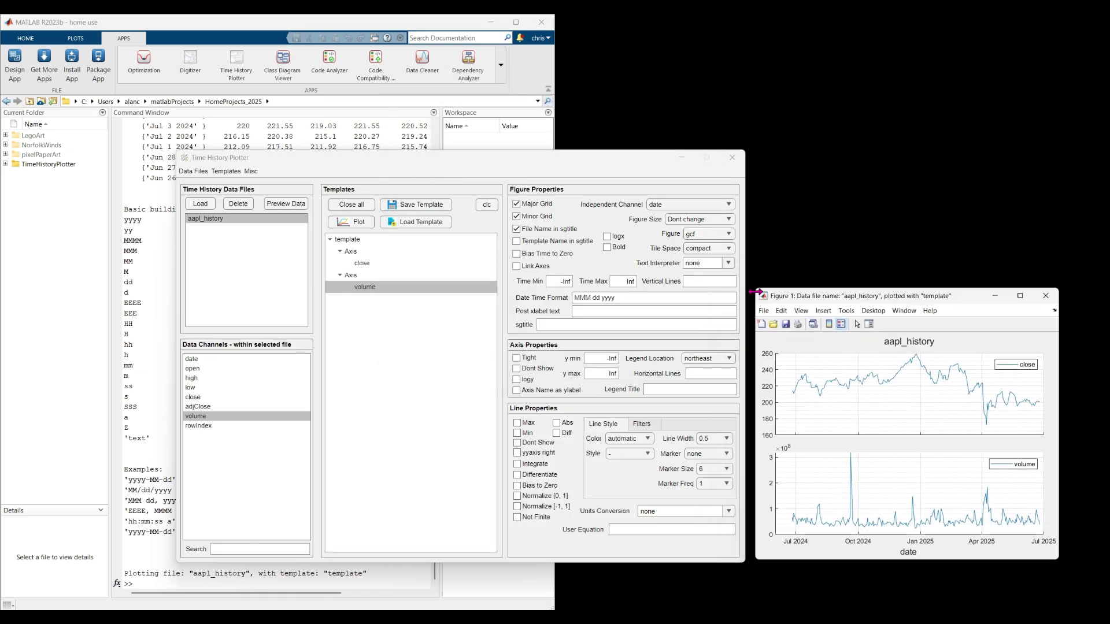
{"action": "left_click_drag", "start_coordinate": [754, 291], "coordinate": [523, 152]}
{"action": "left_click_drag", "start_coordinate": [656, 167], "coordinate": [634, 214]}
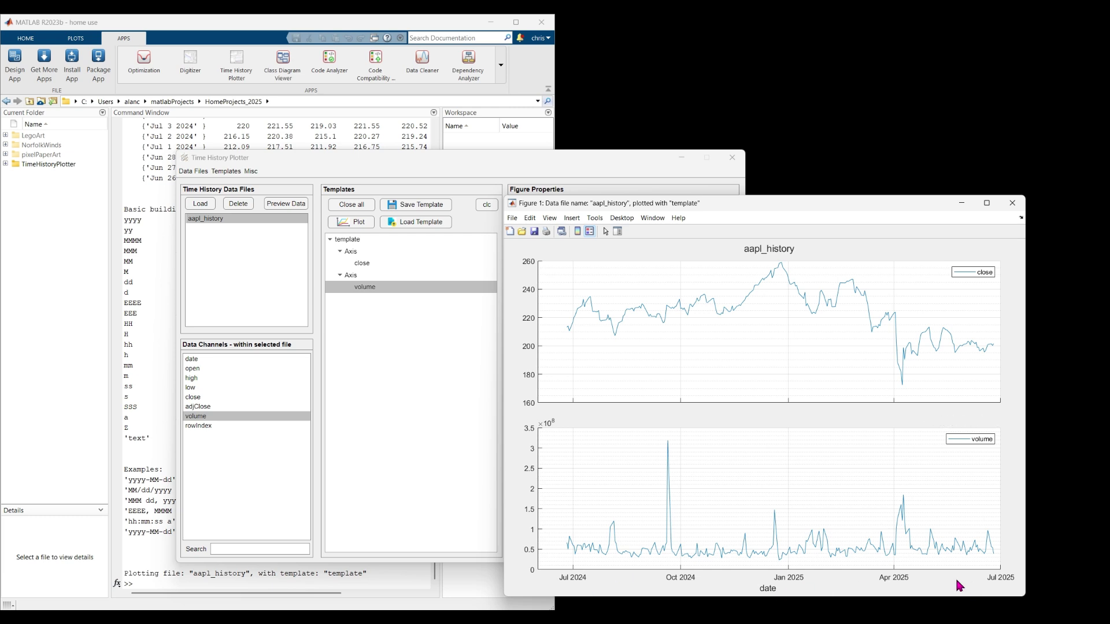
- Add the close channel as a second line on the axis that already plots close
{"action": "left_click", "coordinate": [534, 157]}
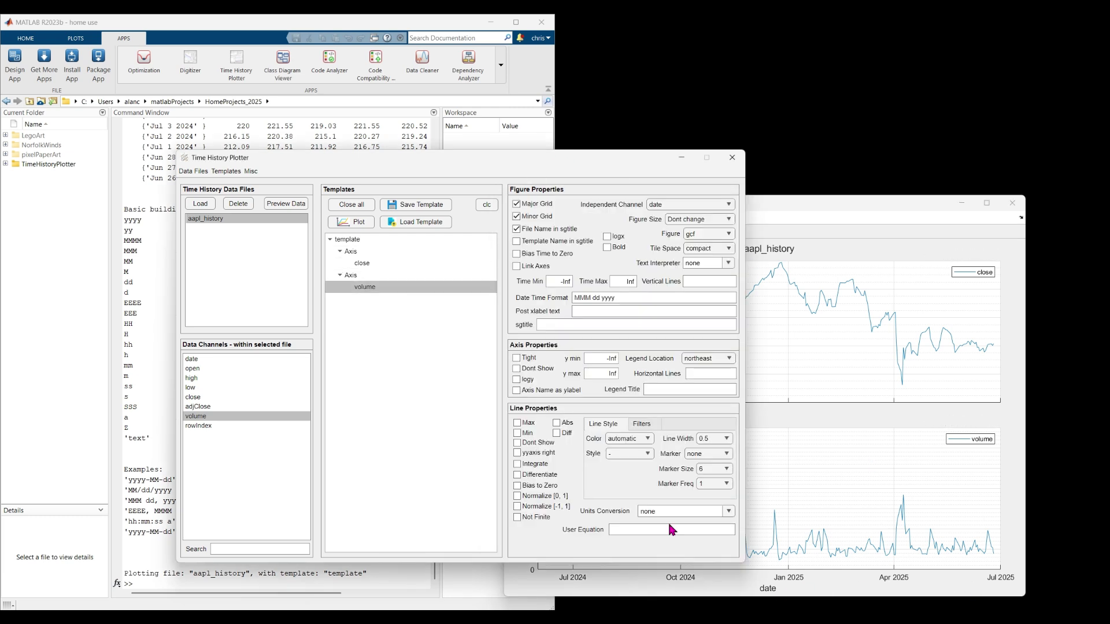
{"action": "left_click", "coordinate": [366, 263]}
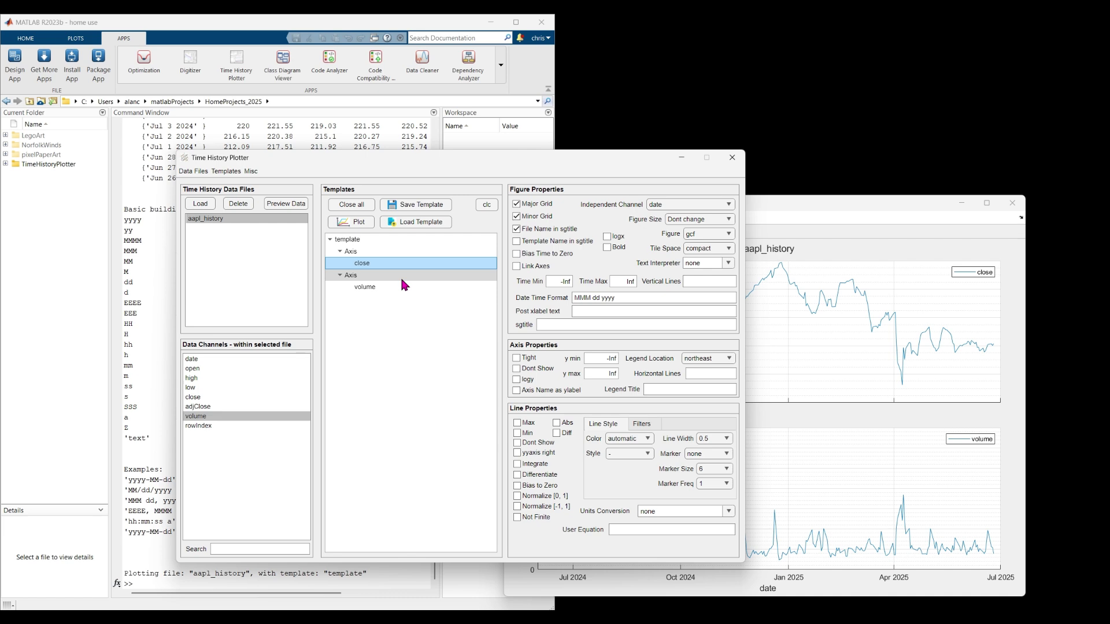
{"action": "left_click", "coordinate": [206, 398]}
{"action": "right_click", "coordinate": [207, 398]}
{"action": "left_click", "coordinate": [258, 421]}
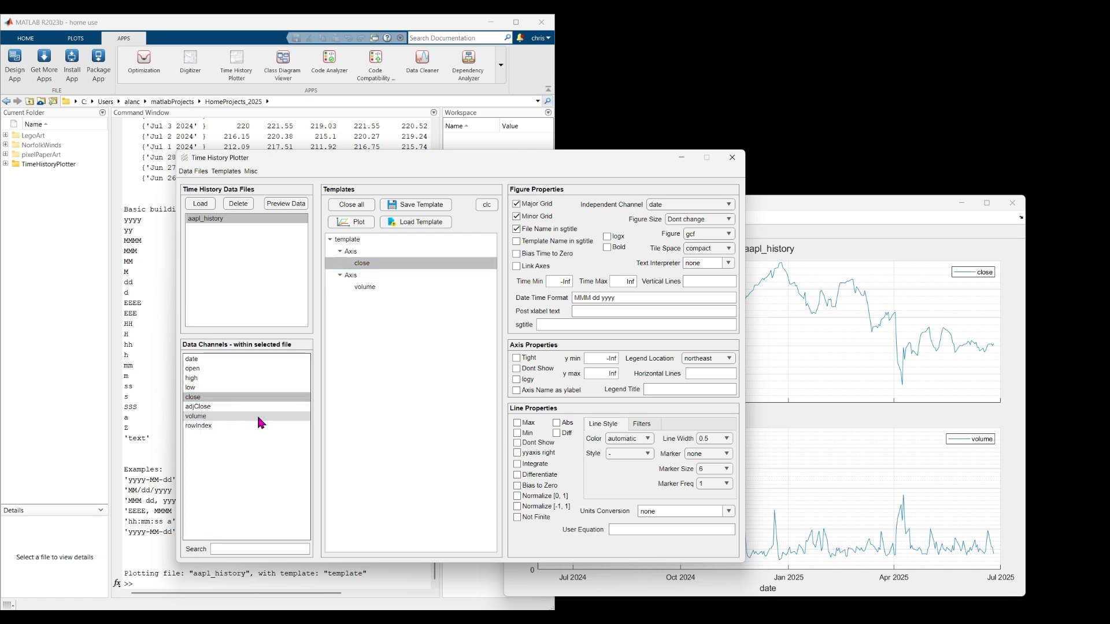
- Apply SmoothData with method movmean and window 20 to the second close line, and replot the template
{"action": "left_click", "coordinate": [642, 425]}
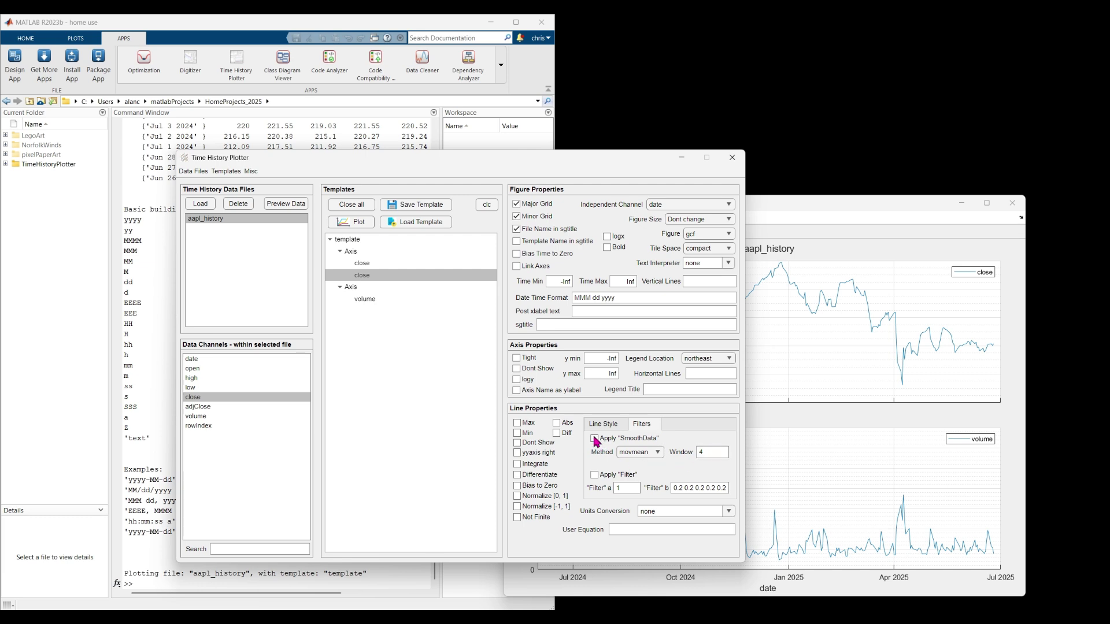
{"action": "double_click", "coordinate": [712, 450]}
{"action": "type", "text": "20"}
{"action": "left_click", "coordinate": [353, 224]}
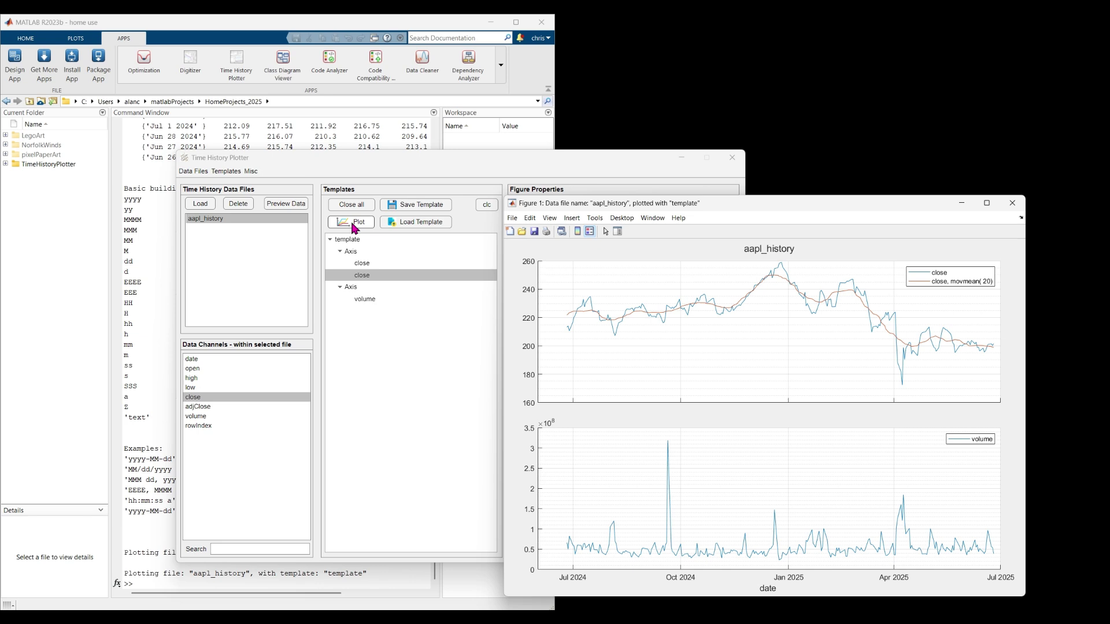
{"action": "left_click", "coordinate": [580, 162]}
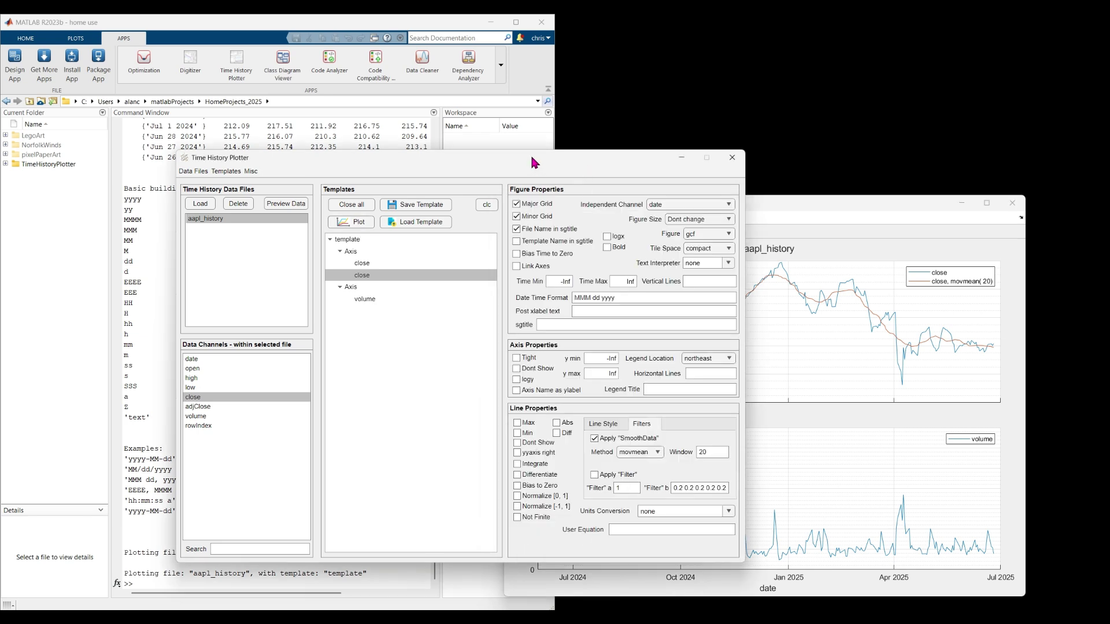